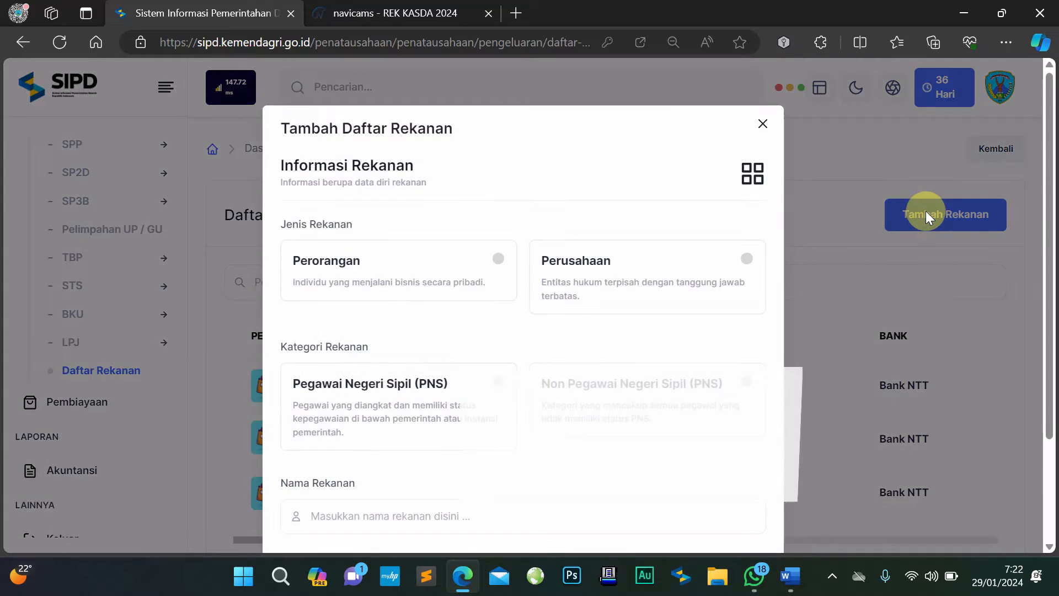
Set the new vendor's type to Perorangan and its category to Pegawai Negeri Sipil (PNS)
left_click(461, 270)
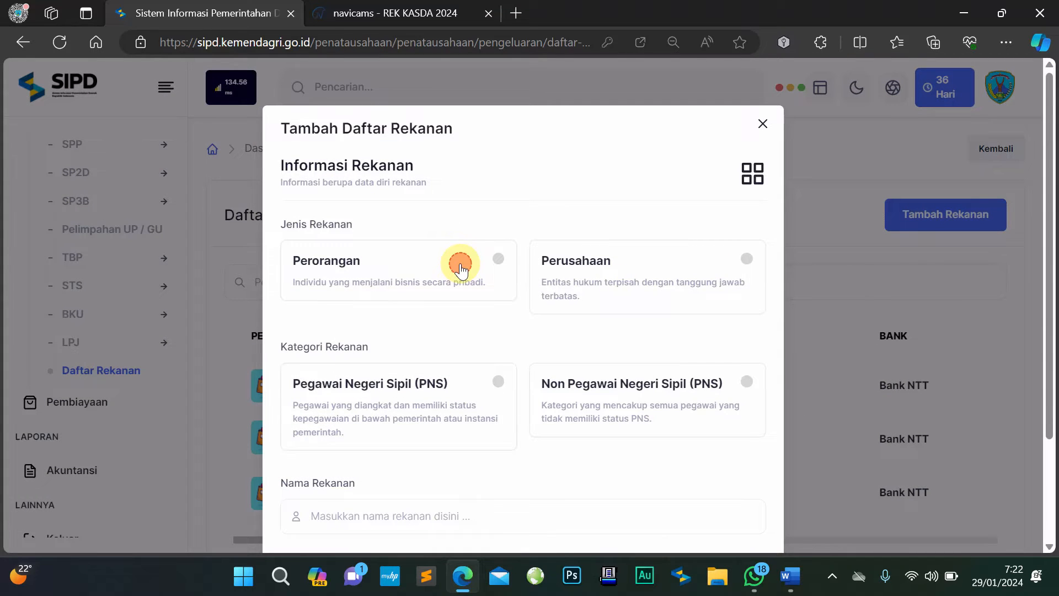
scroll(461, 270, "down", 3)
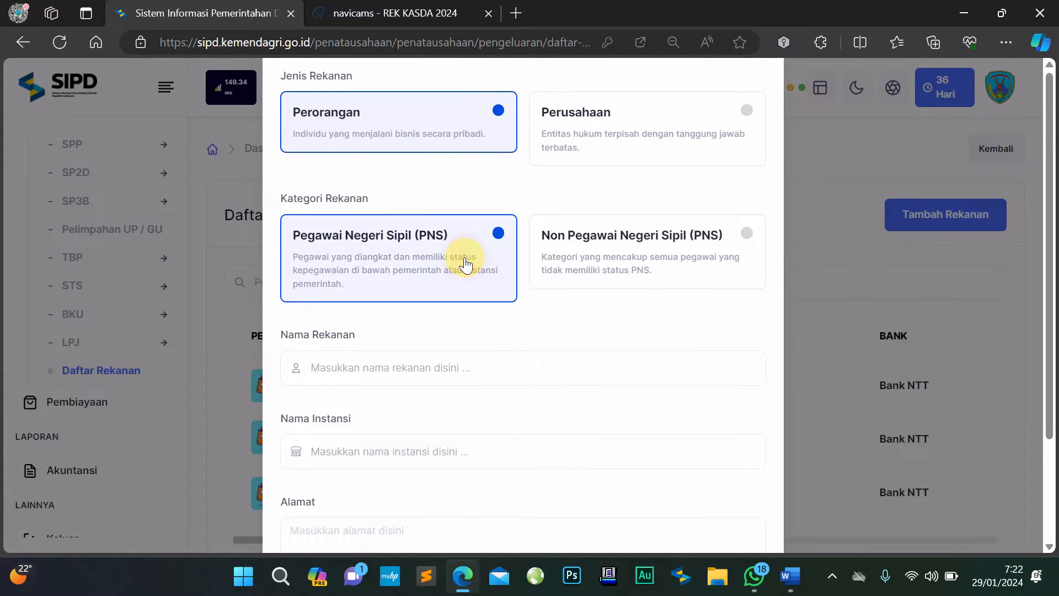
left_click(465, 265)
Enter "TERLAMPIR - ASN" as the vendor name (Nama Rekanan)
left_click(405, 367)
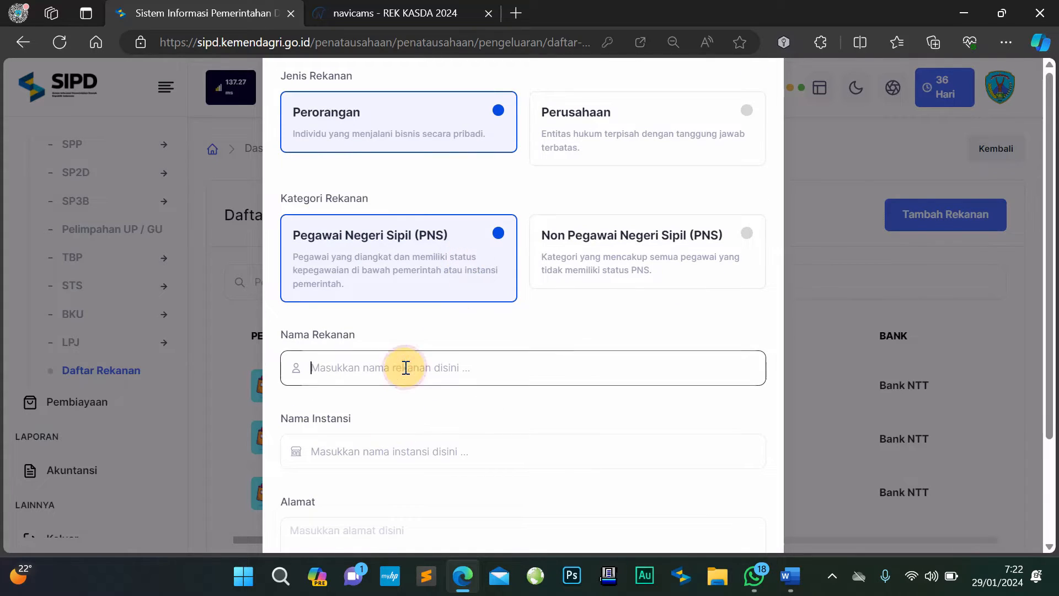
type("TER")
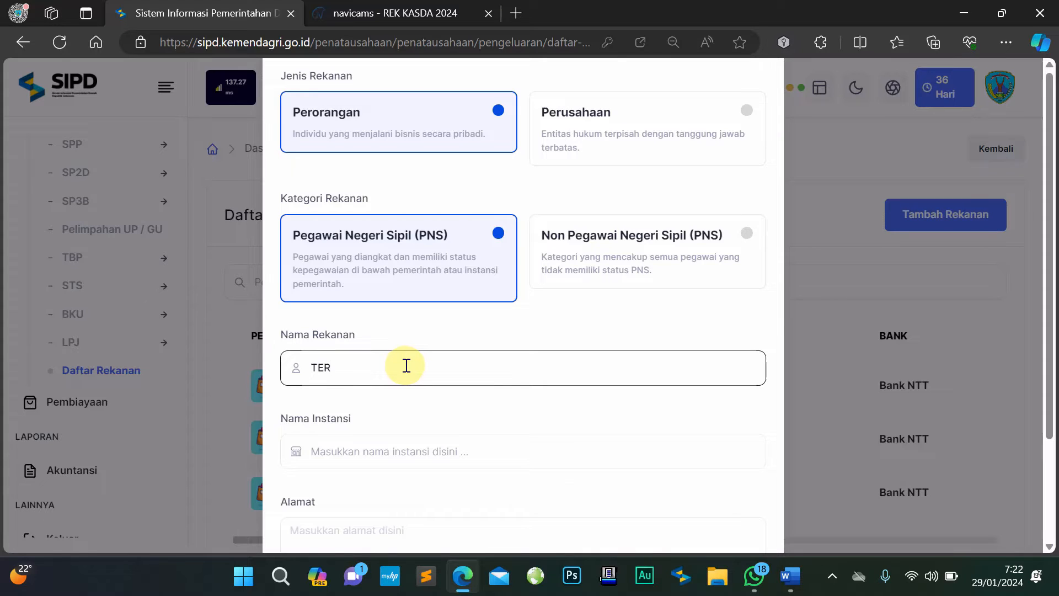
type("LAMPIR - ASN")
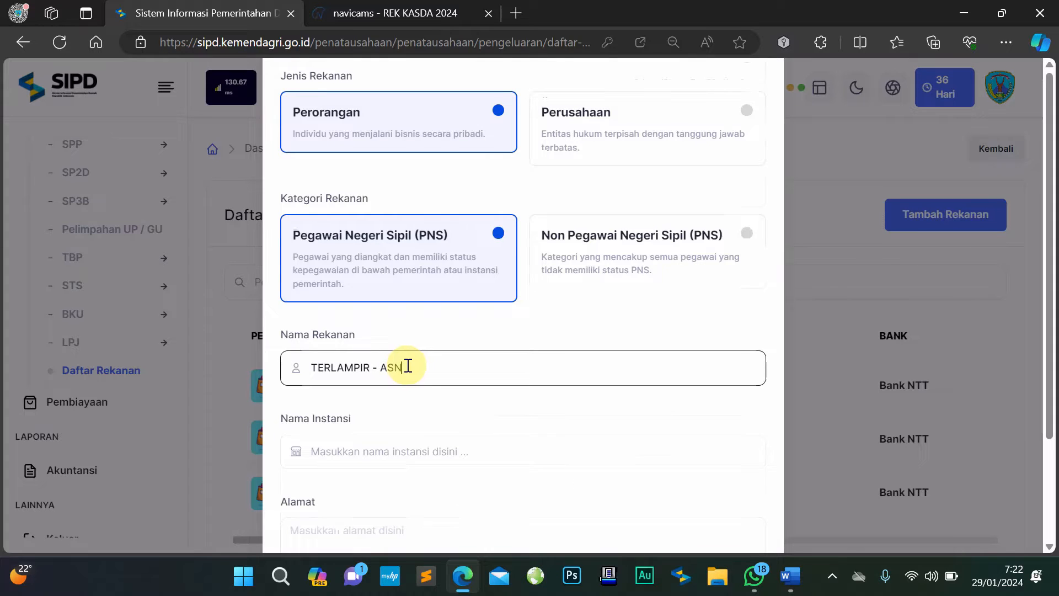
Enter "SEKRETARIAT DPRD - ASN KOLEKTIF" as the institution name (Nama Instansi)
scroll(407, 366, "down", 3)
left_click(391, 298)
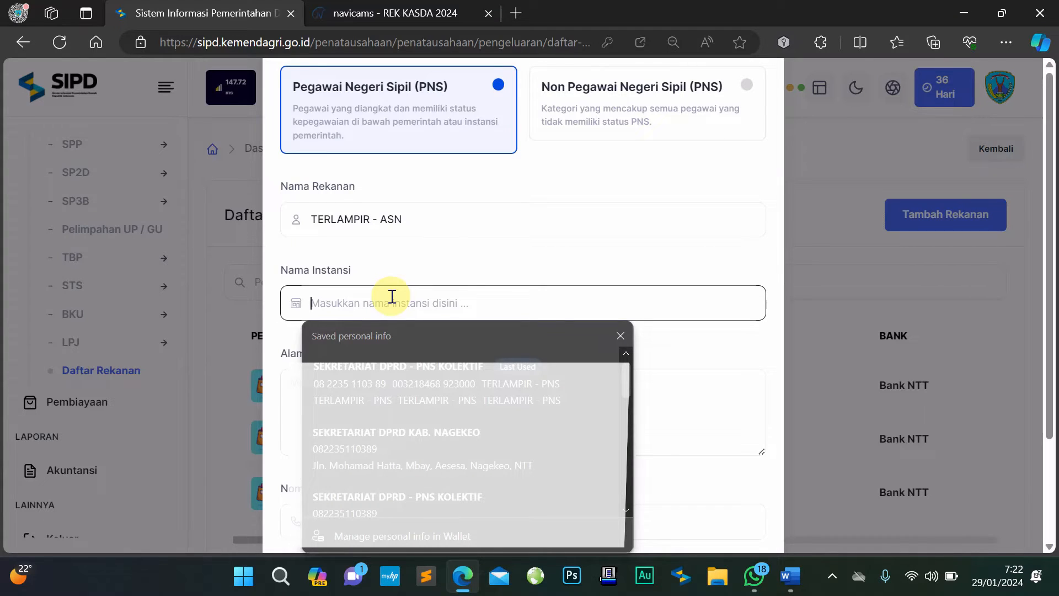
type("SE")
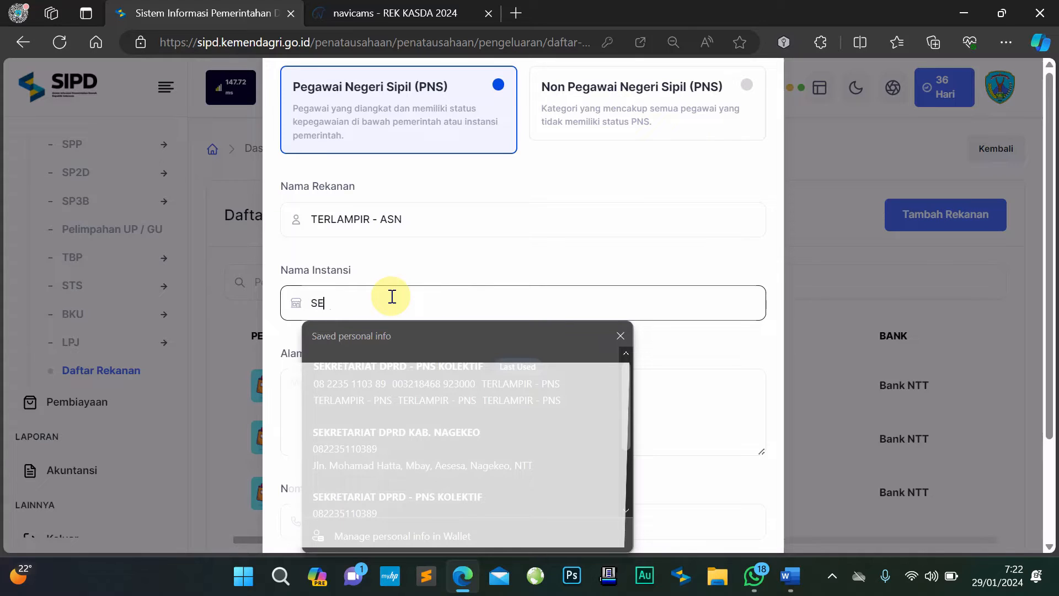
type("KRETARIAT DPRD - ")
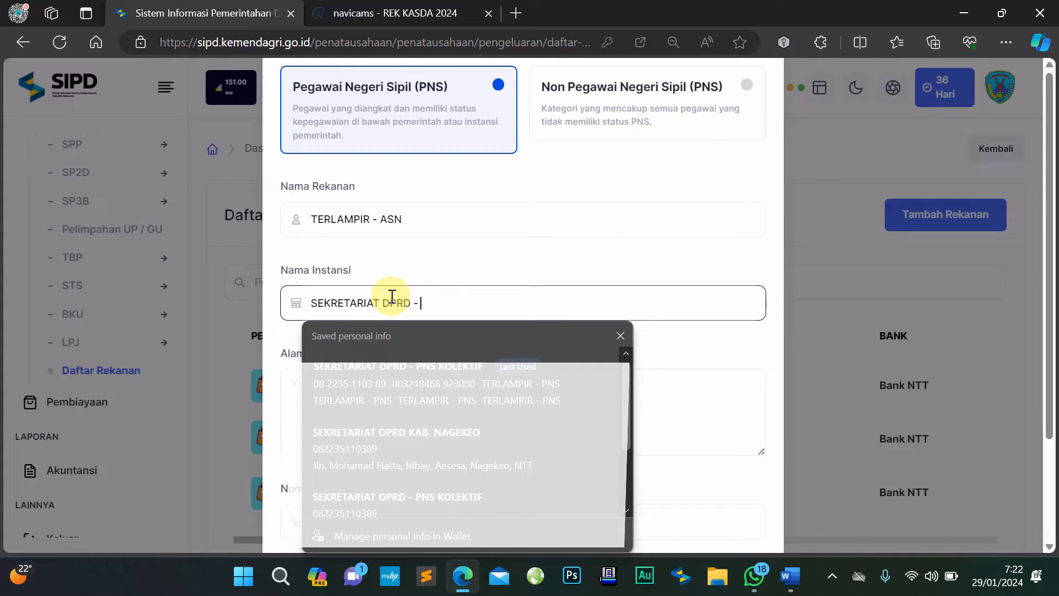
type("ASN")
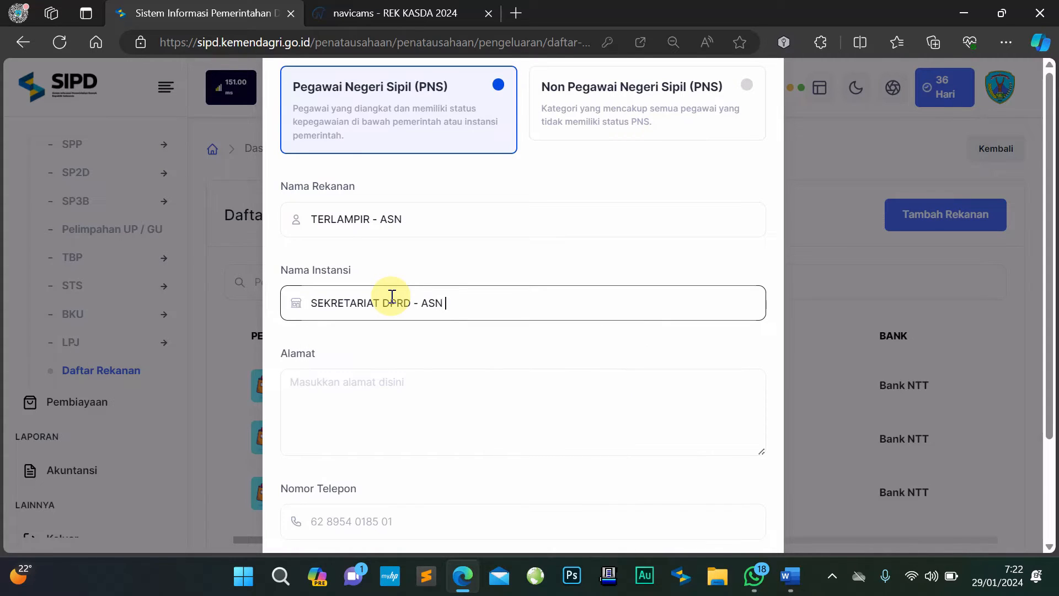
type(" KOLEKTIF")
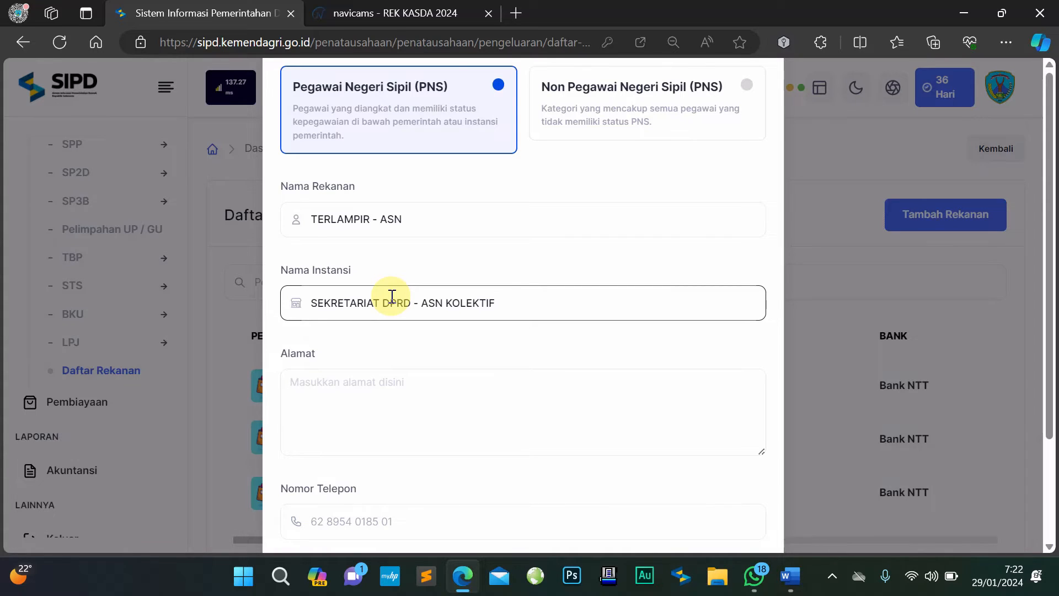
Fill in the vendor's address and phone number using the saved personal info entry with the full street address
left_click(403, 401)
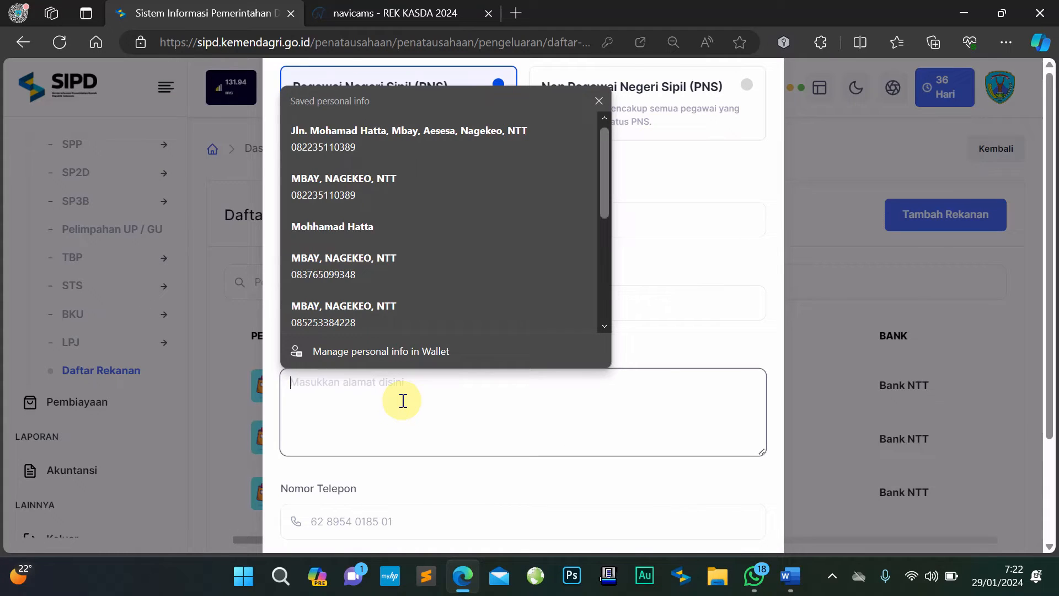
type("MBAY, NAGEKEO")
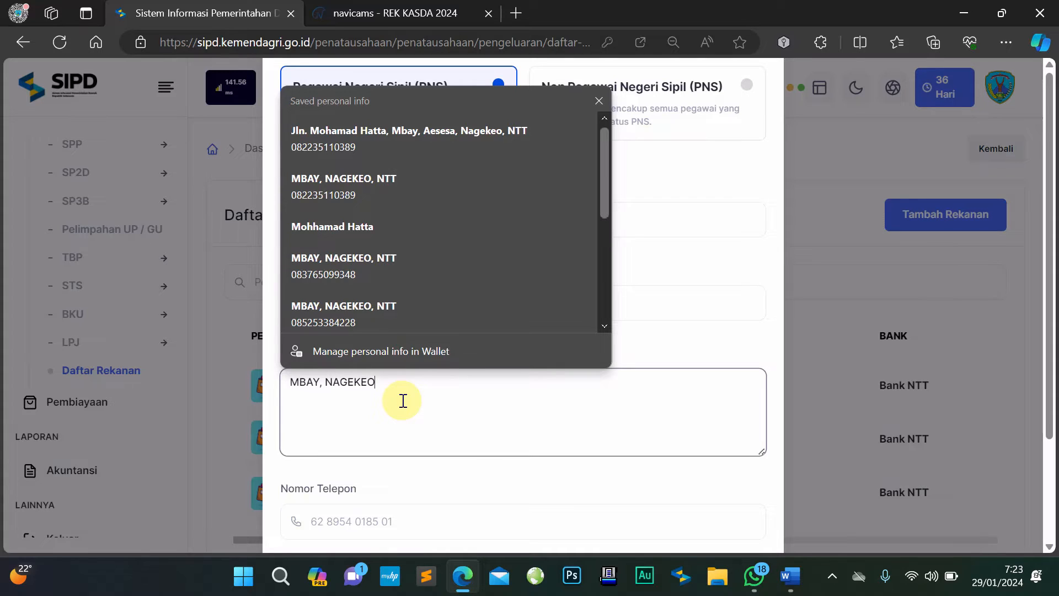
type(", NTT")
left_click(302, 142)
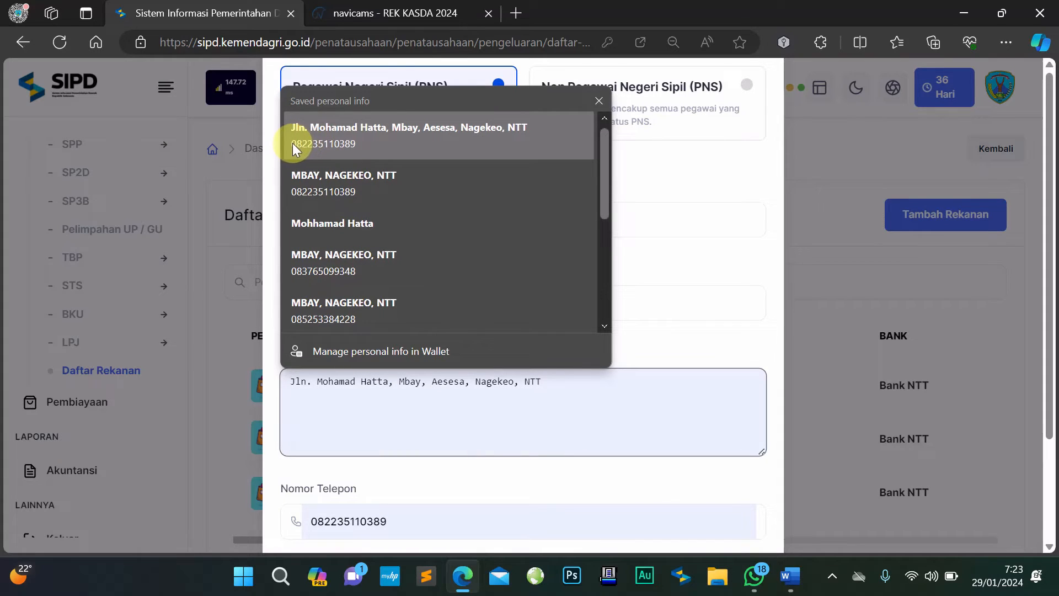
left_click(369, 143)
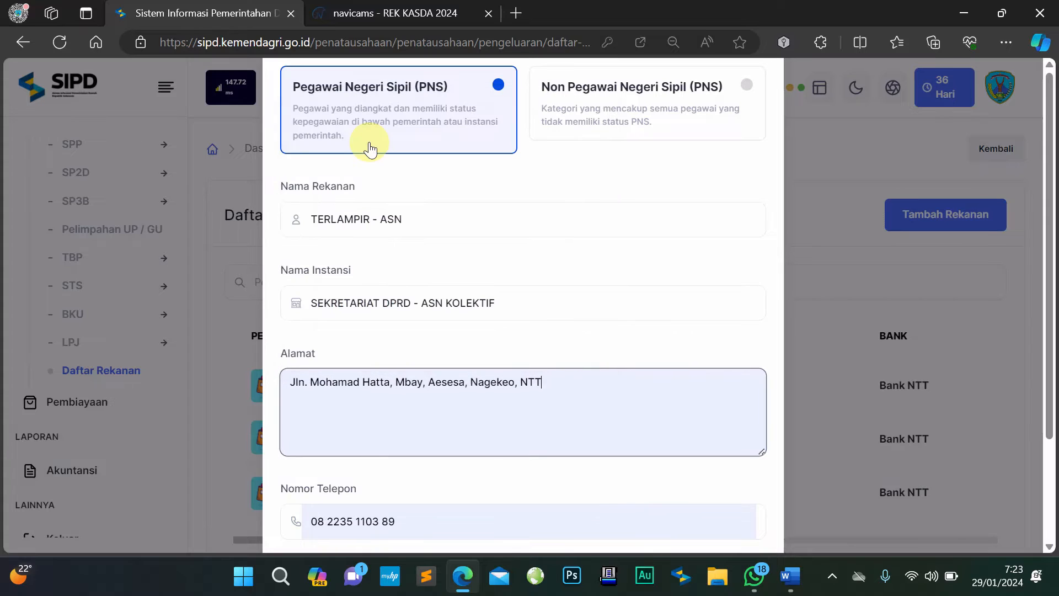
Copy the NIK number from the Word document and paste it into the vendor form's NIK field in Edge
scroll(504, 433, "down", 3)
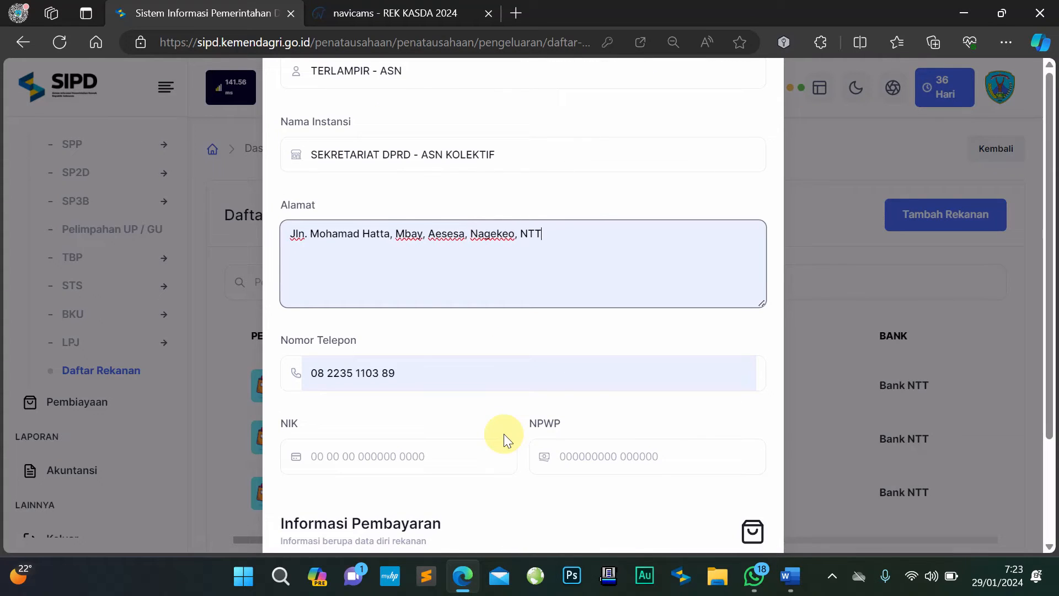
mouse_move(791, 577)
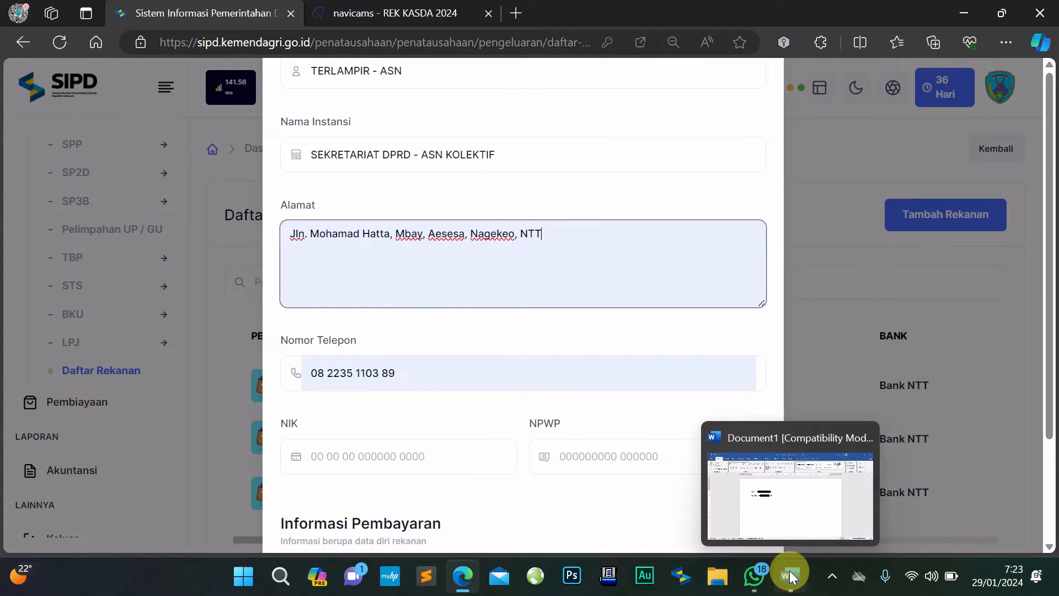
left_click(792, 577)
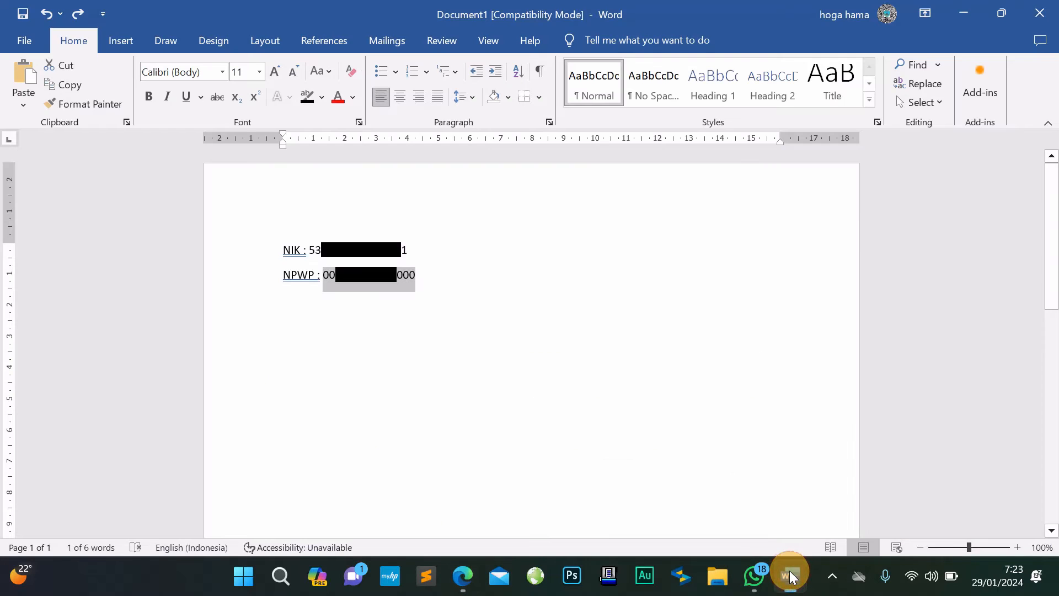
left_click_drag(310, 250, 402, 258)
right_click(401, 258)
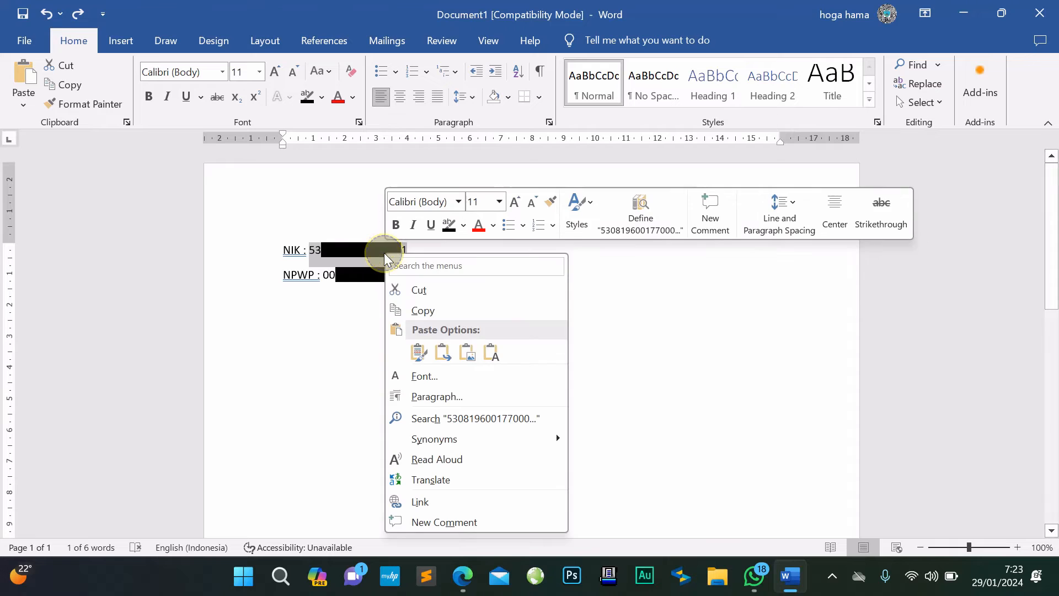
left_click(424, 308)
left_click(463, 576)
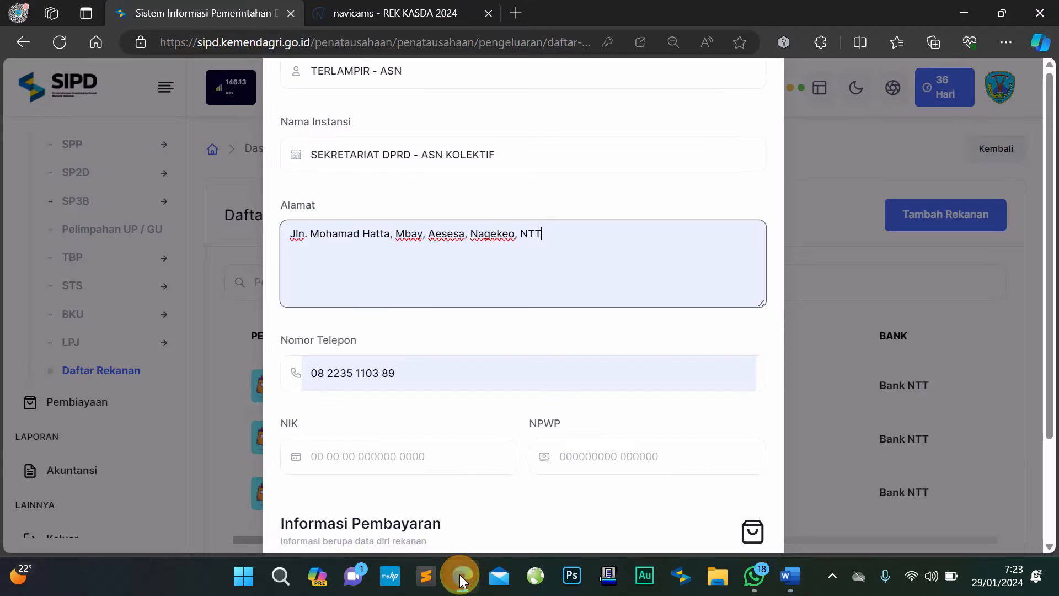
scroll(410, 483, "down", 3)
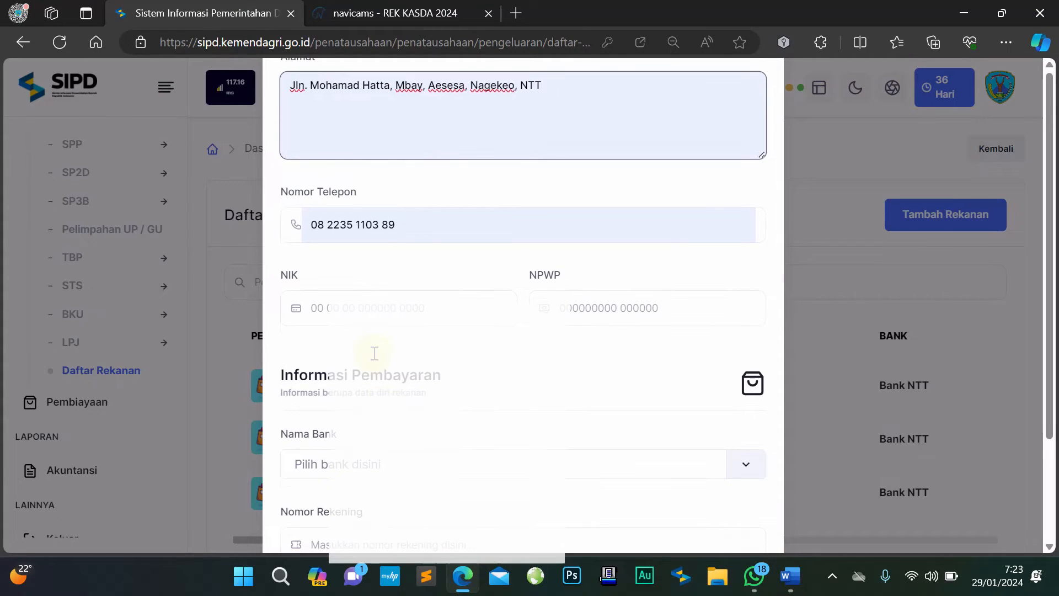
left_click(381, 299)
key("ctrl+v")
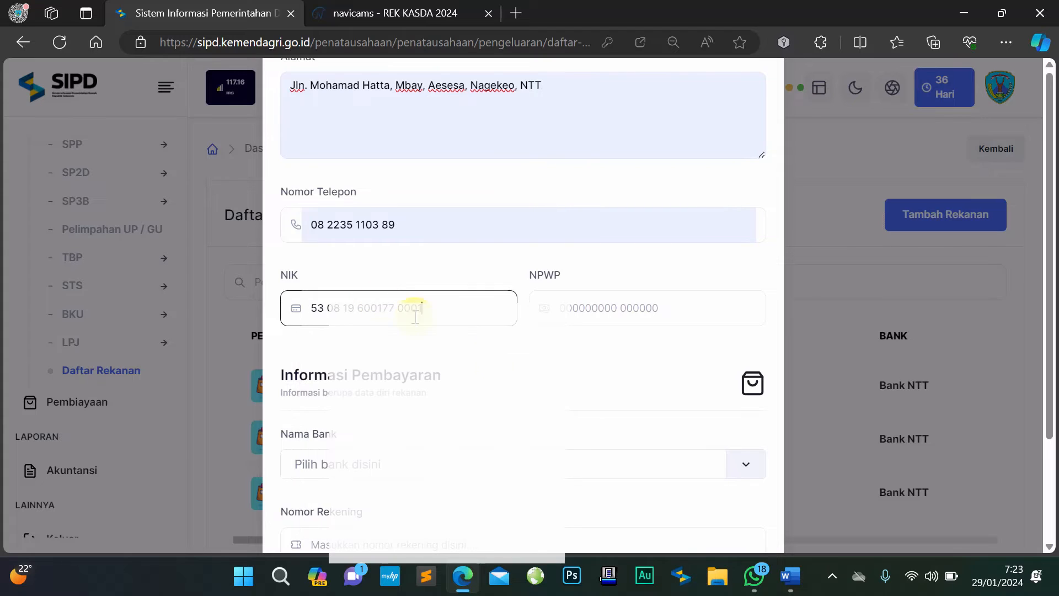
Copy the NPWP number from the Word document and paste it into the vendor form's NPWP field in Edge
left_click(786, 577)
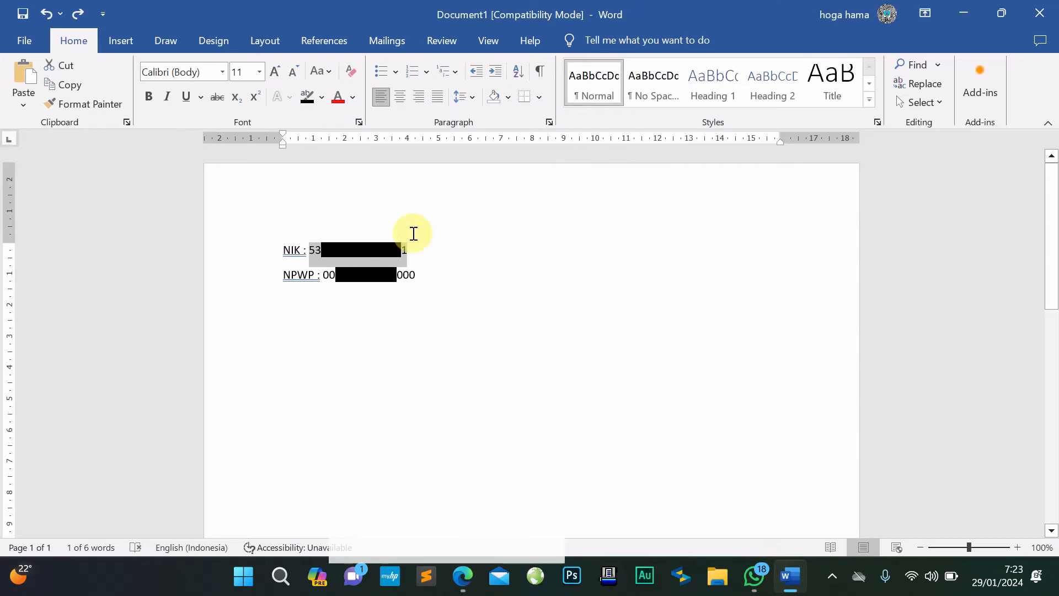
left_click_drag(323, 273, 423, 284)
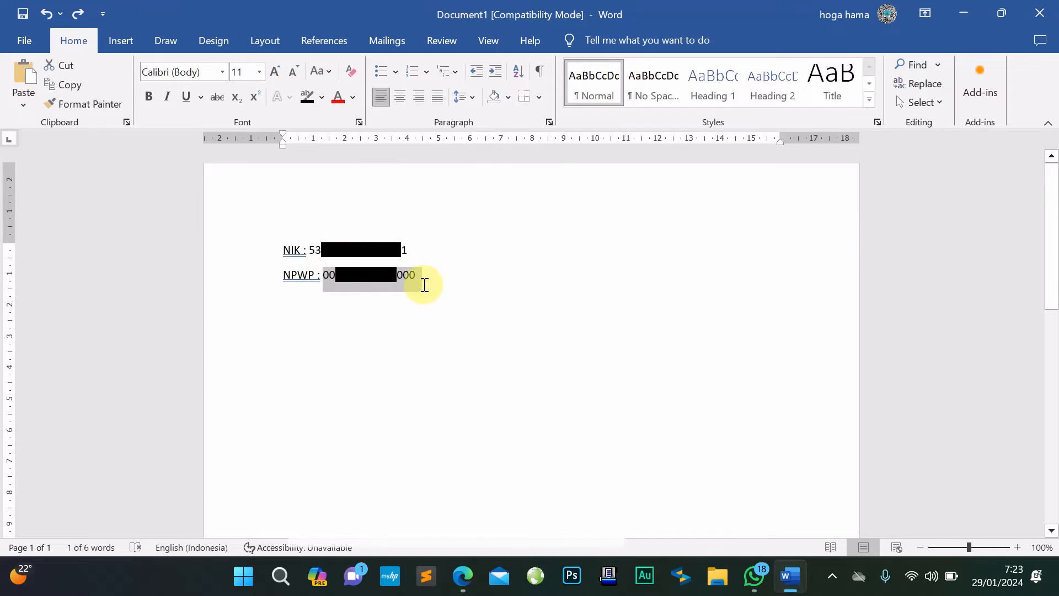
right_click(402, 284)
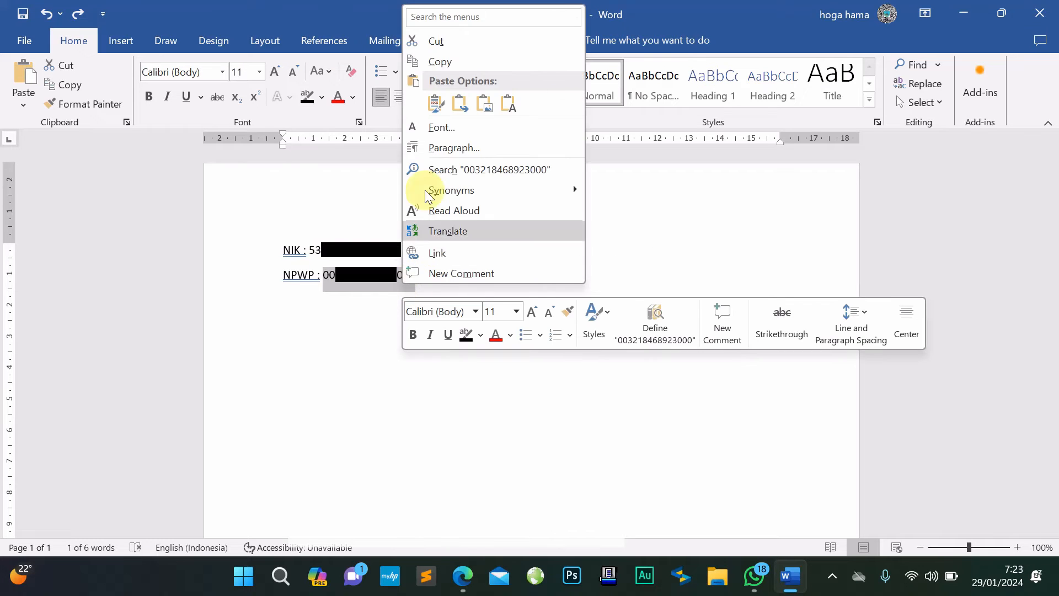
left_click(439, 64)
left_click(440, 66)
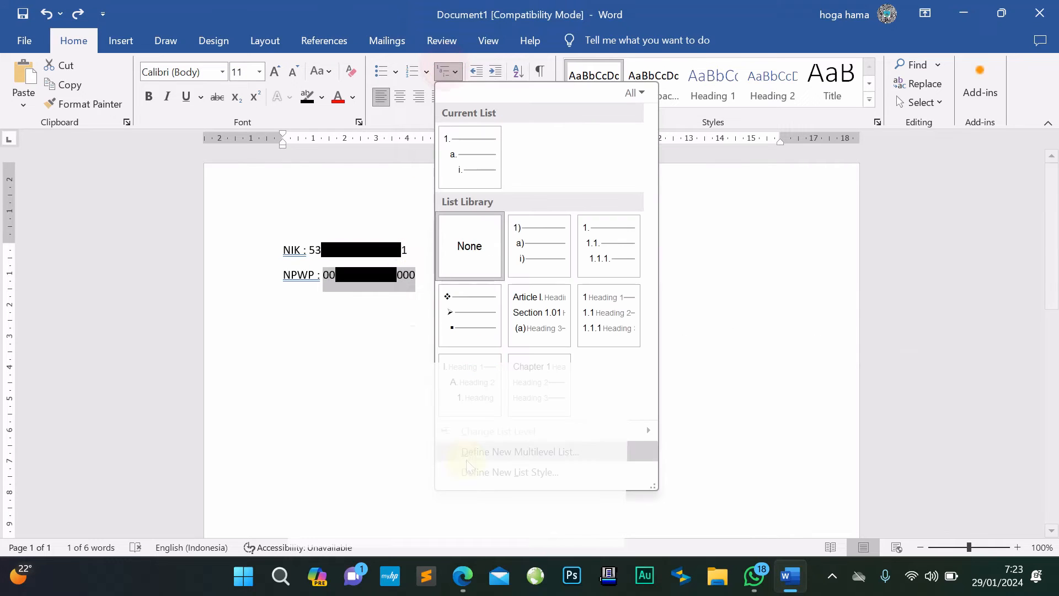
left_click(463, 574)
left_click(575, 315)
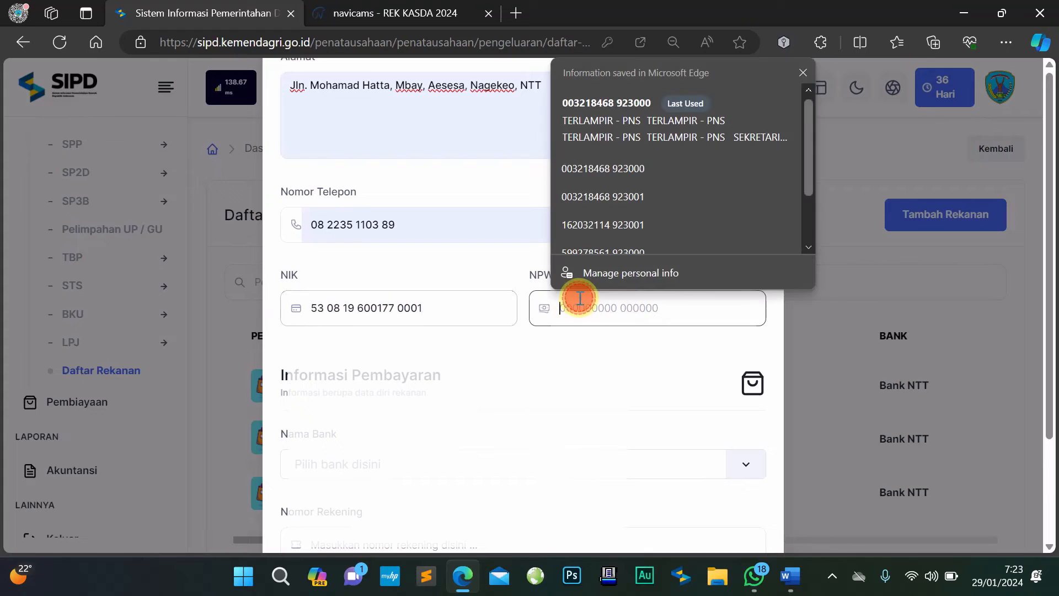
key("ctrl+v")
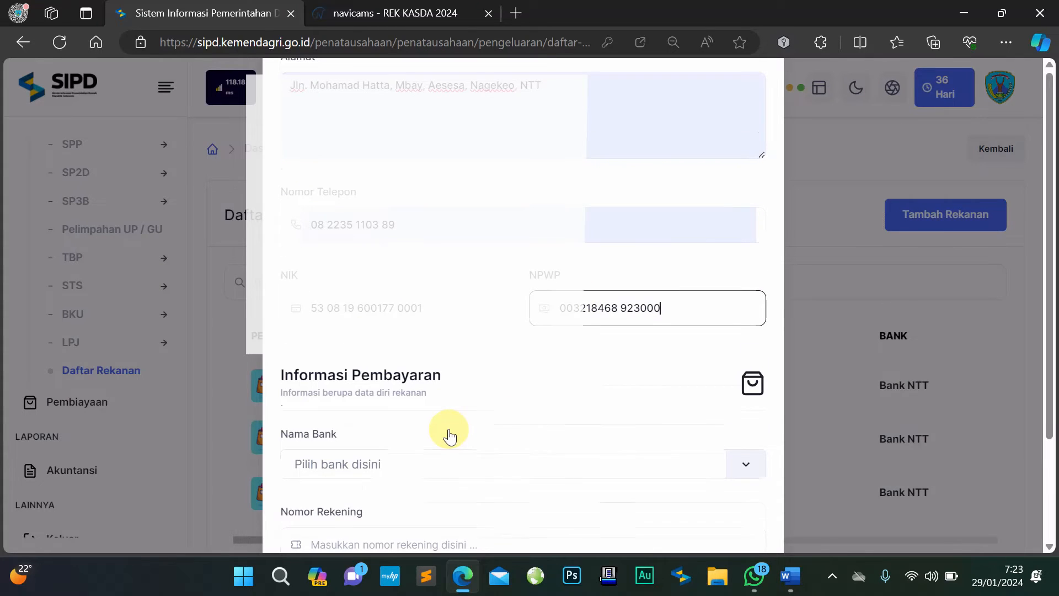
Find and choose Bank NTT as the bank name in the vendor's payment information
scroll(449, 436, "down", 1)
scroll(398, 389, "down", 3)
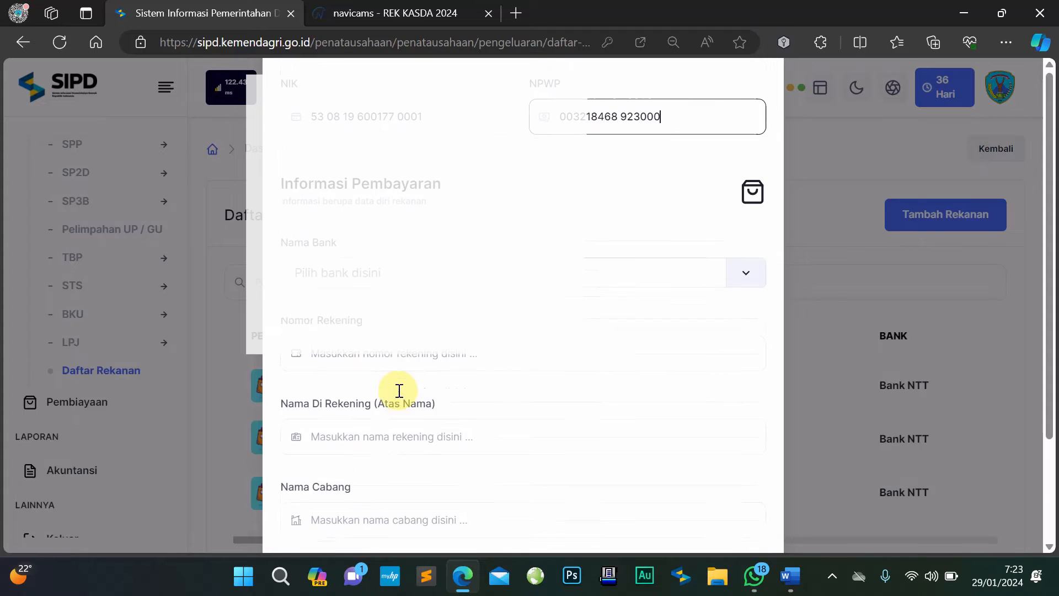
left_click(437, 167)
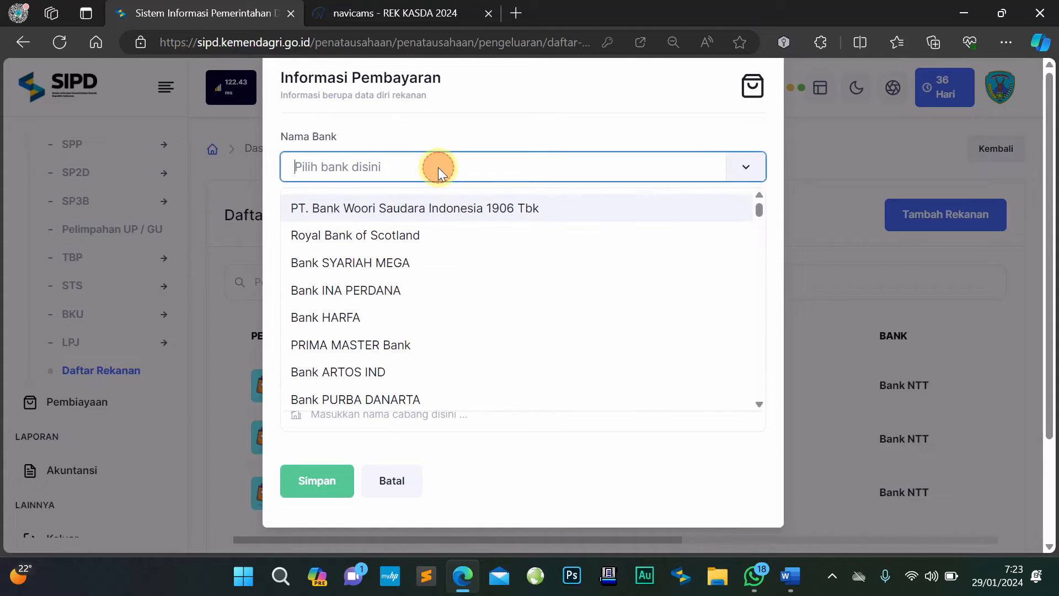
type("NTT")
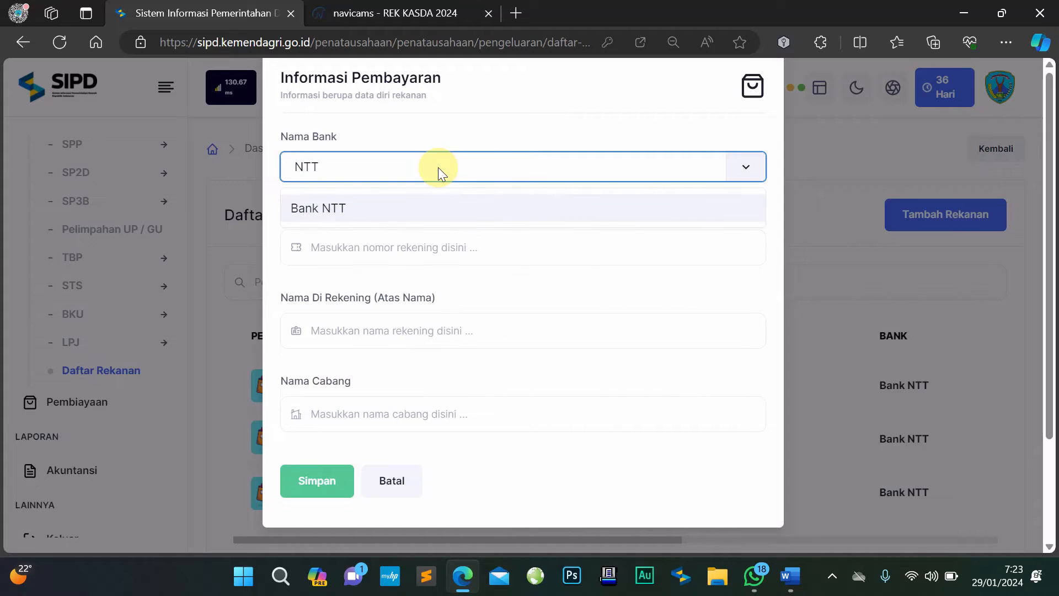
left_click(413, 212)
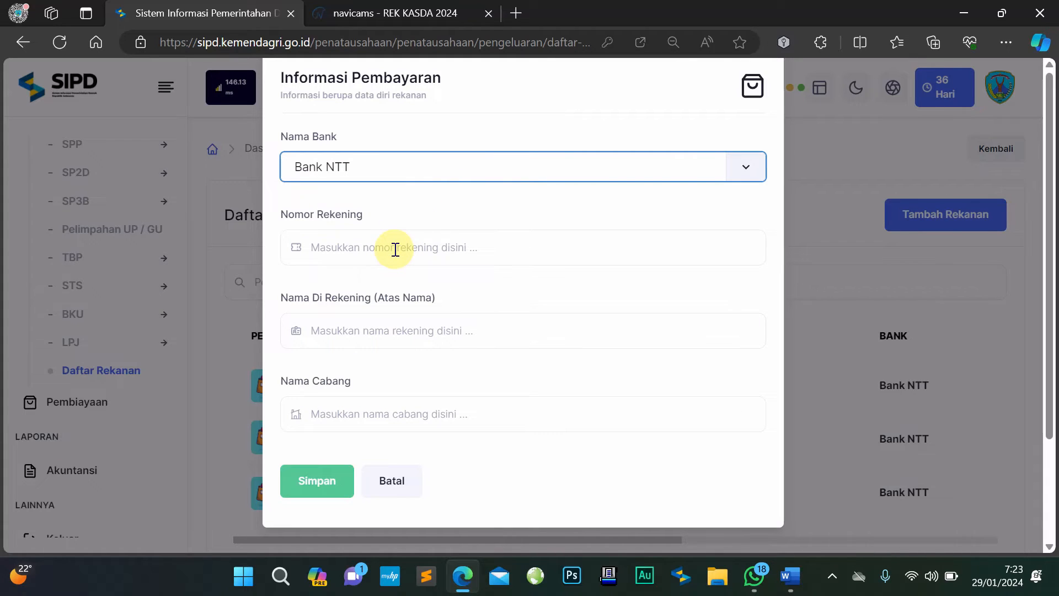
Enter "TERLAMPIR - ASN KOLEKTIF" in the bank account number field (Nomor Rekening)
left_click(394, 249)
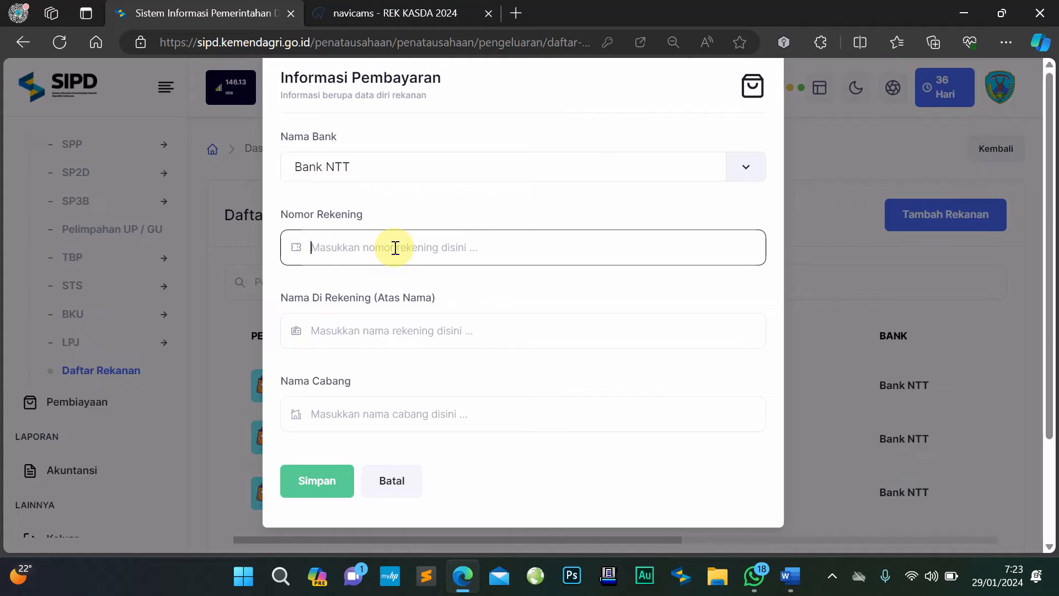
type("TERLAMPI")
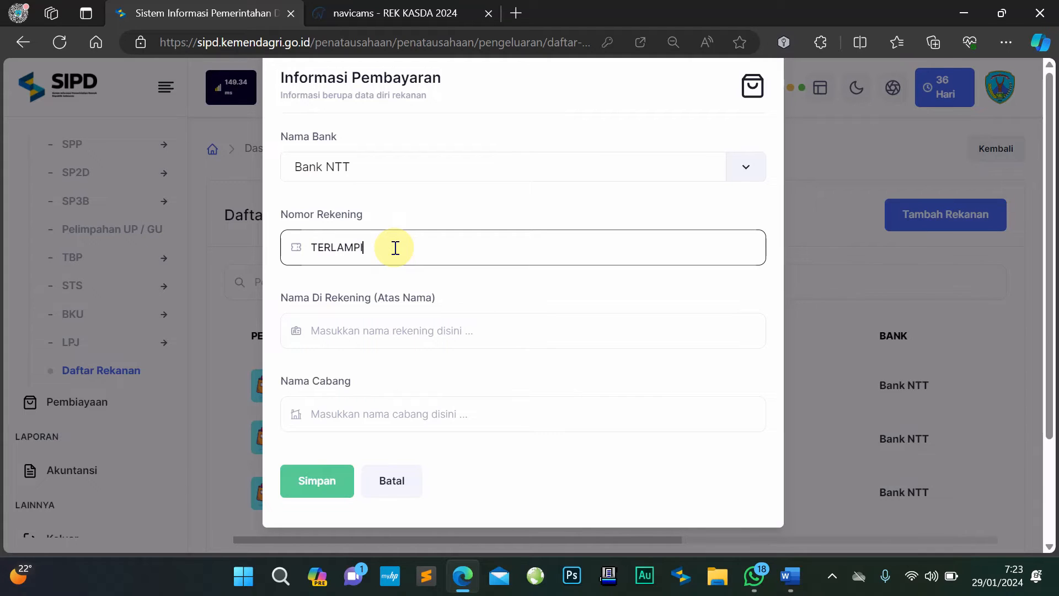
type("R - ASN KOLEKTIF")
Enter "TERLAMPIR - ASN KOLEKTIF" as both the account holder name (Atas Nama) and the branch name (Nama Cabang)
left_click(385, 335)
type("TE")
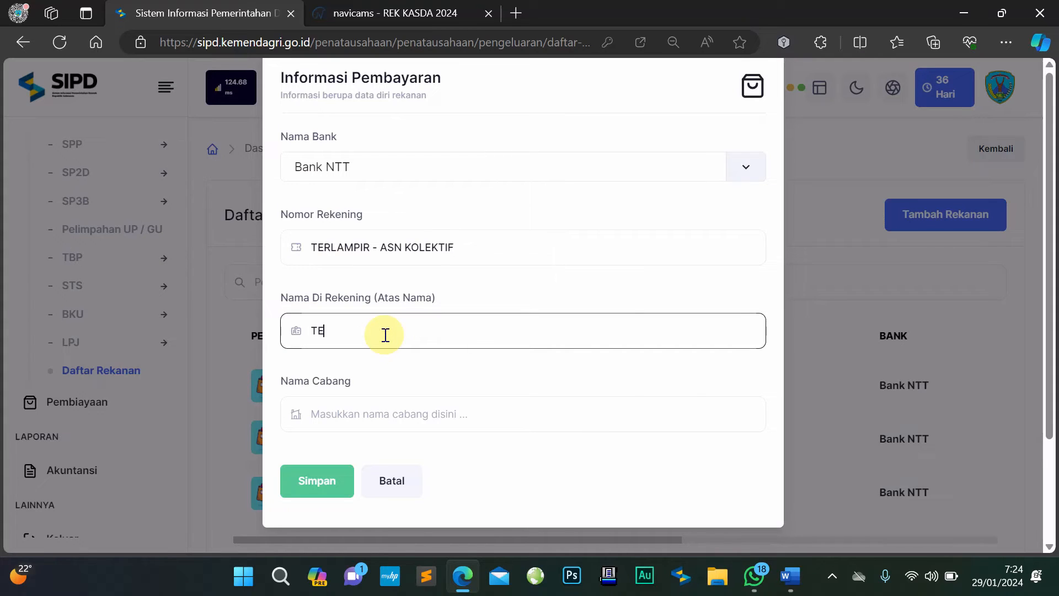
type("RLAMPIR ")
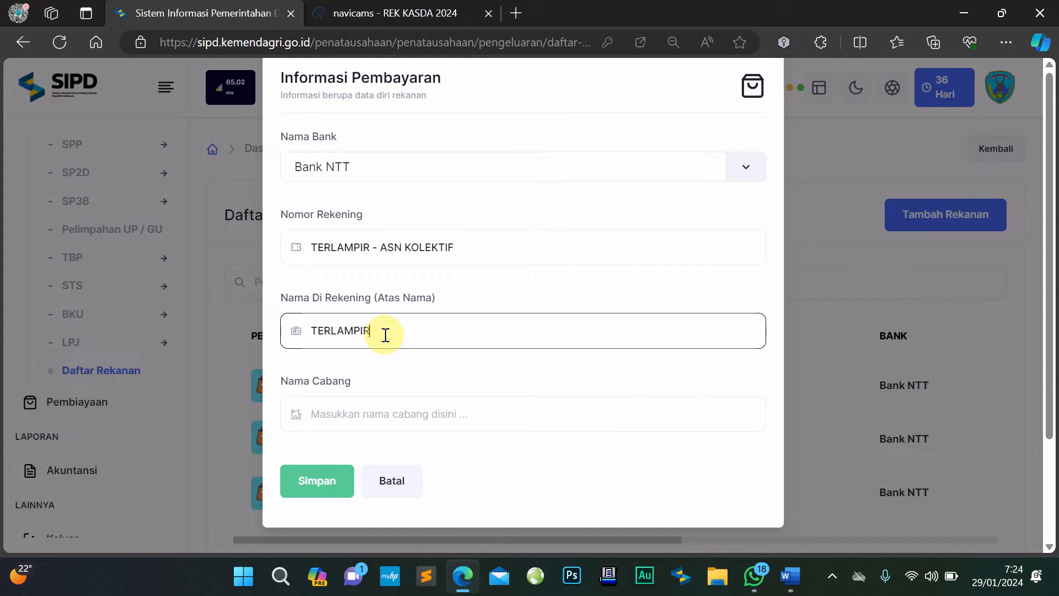
type("- ASN KOLEKTIF")
left_click(366, 413)
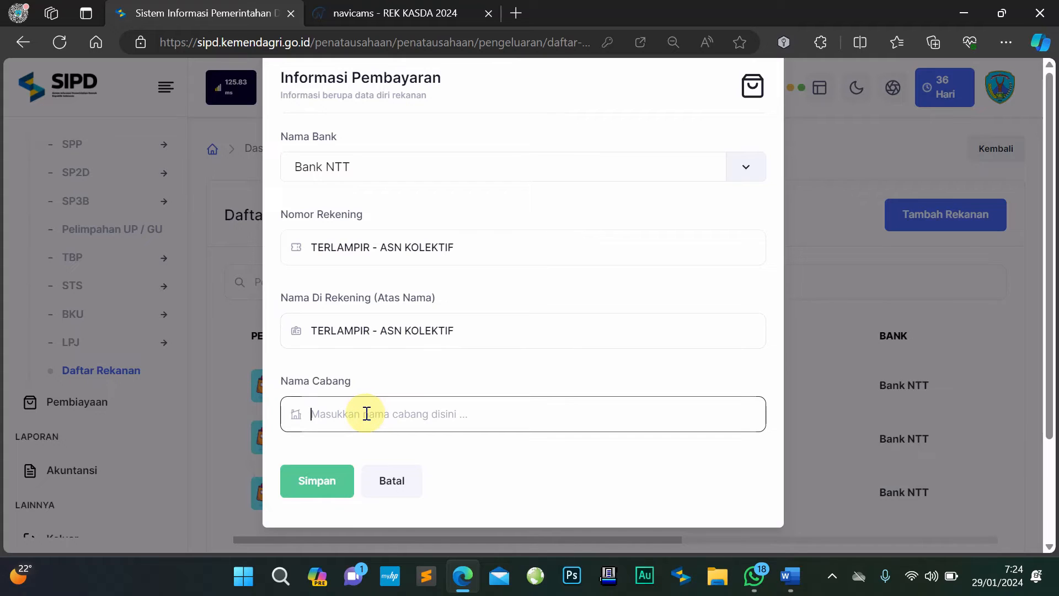
type("TERLAM")
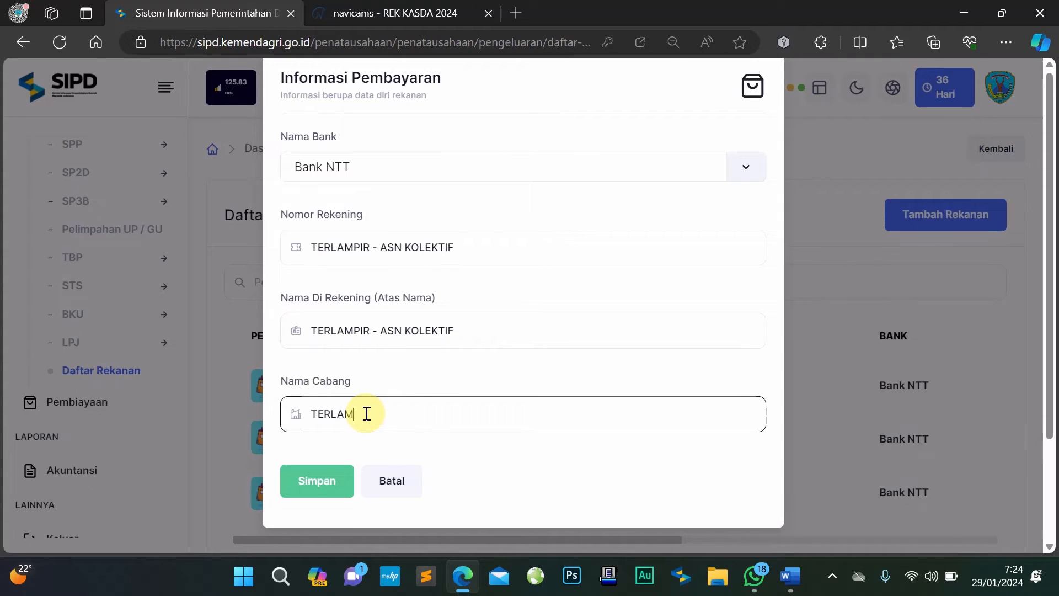
type("PIR - ASN KOLEKTIF")
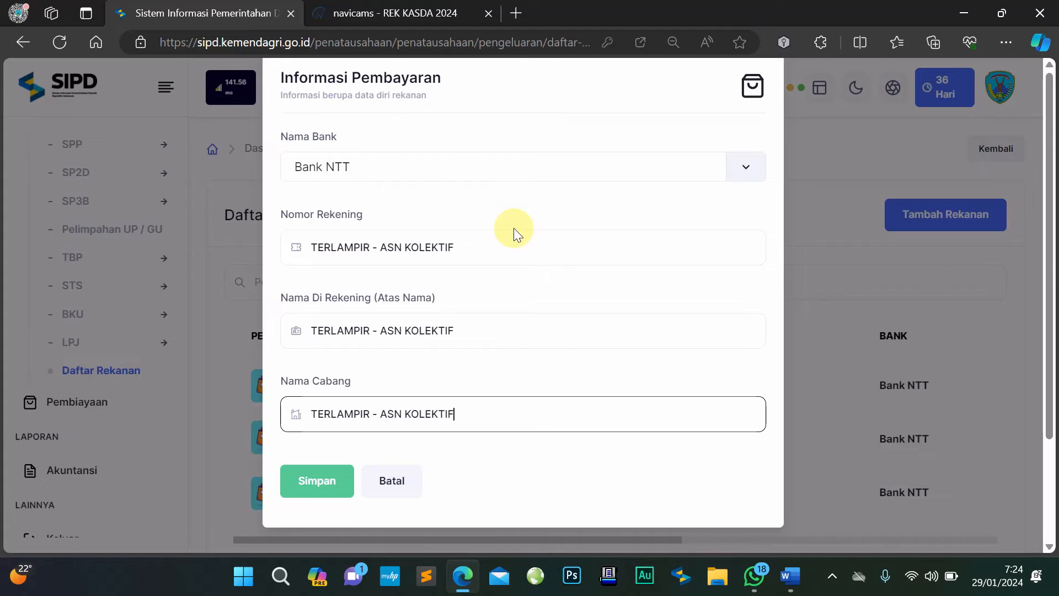
Save the new vendor and locate its SEKRETARIAT DPRD - ASN KOLEKTIF entry in the vendor list
left_click(321, 483)
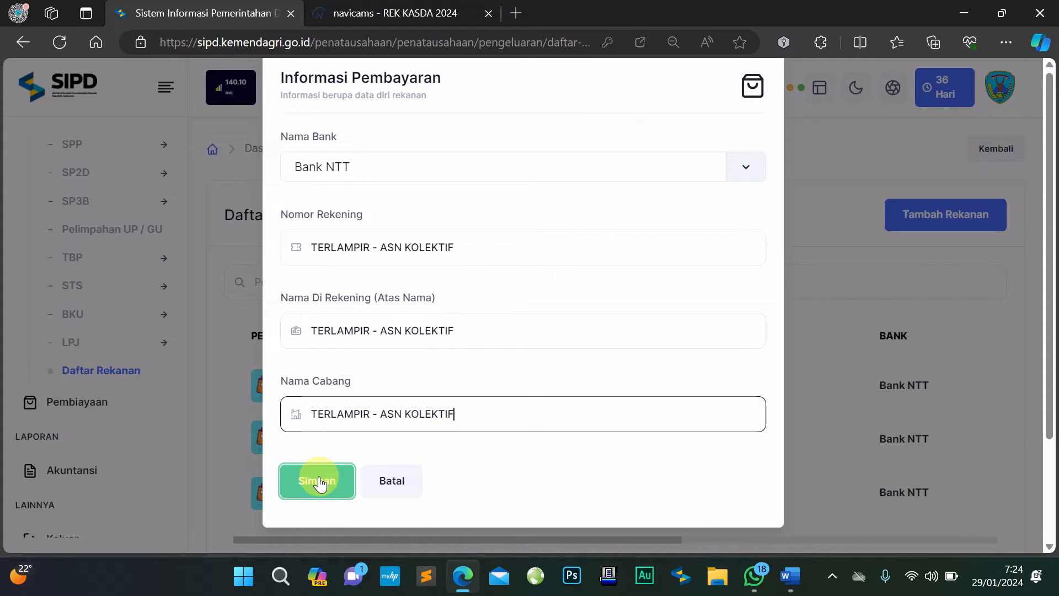
left_click(321, 482)
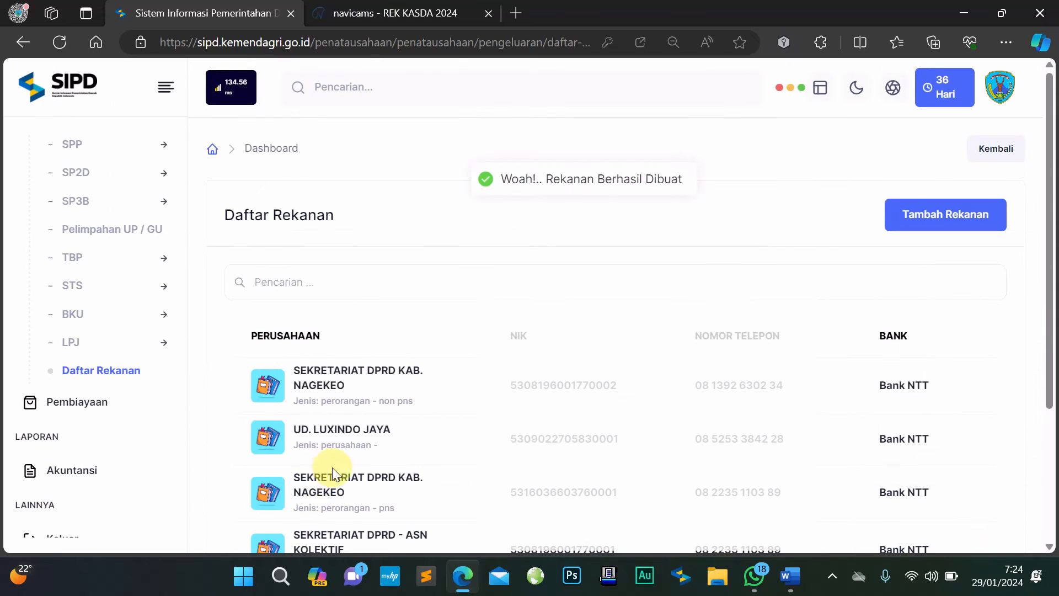
scroll(402, 372, "down", 1)
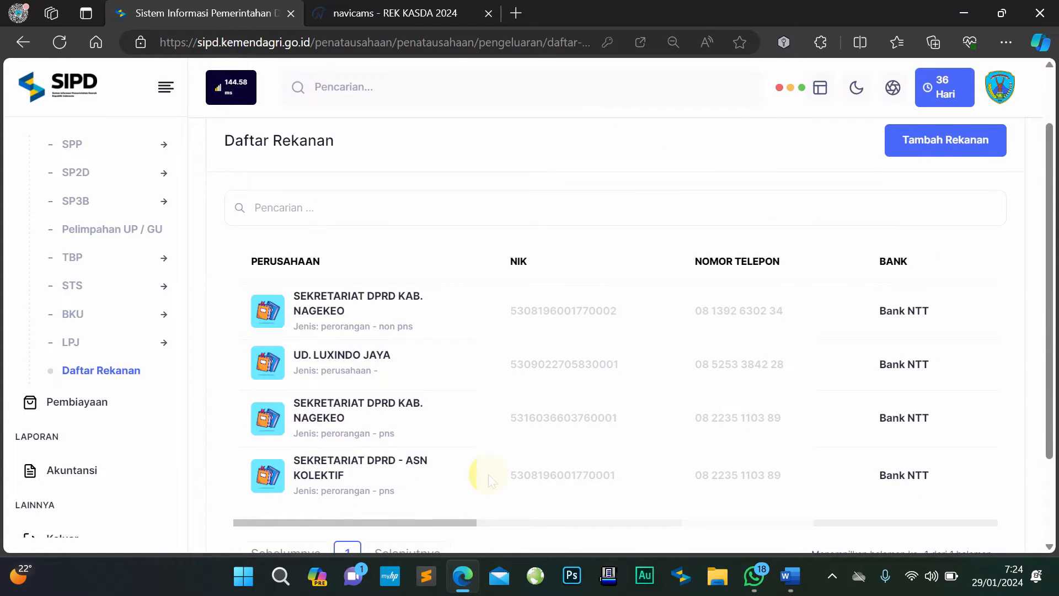
left_click_drag(294, 463, 378, 480)
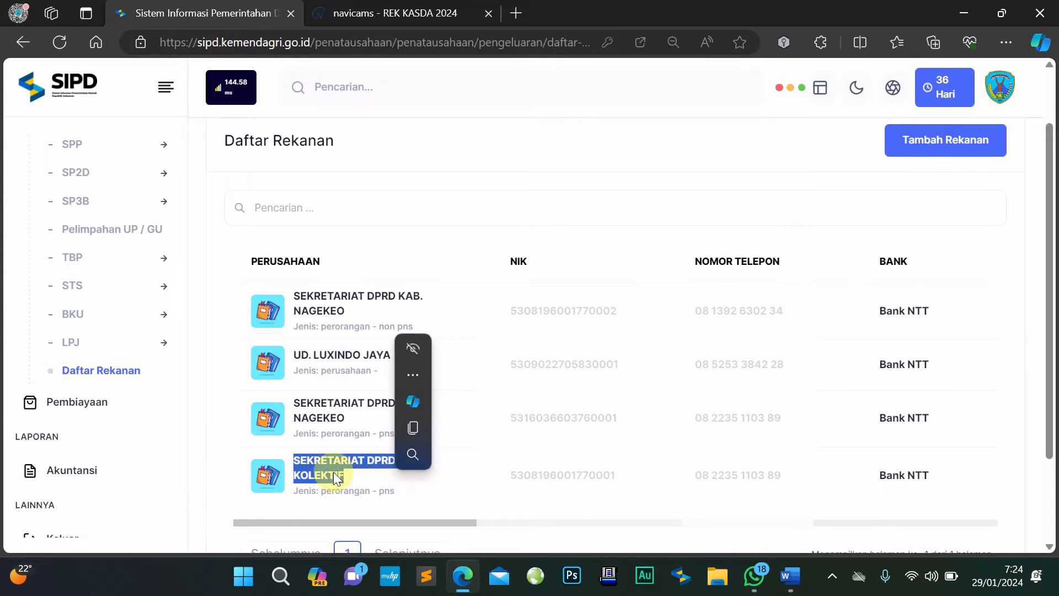
left_click(346, 456)
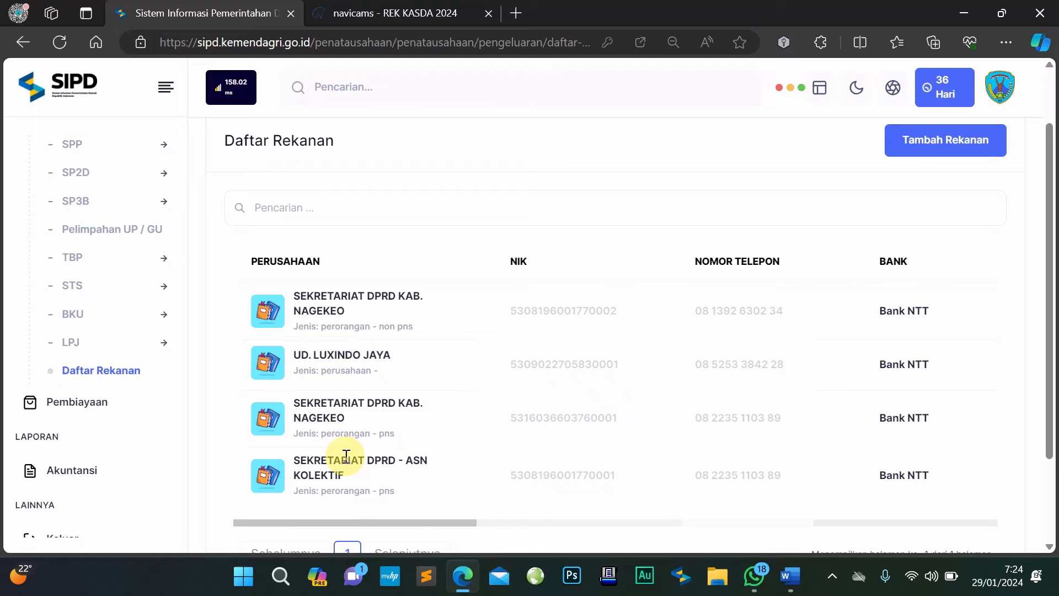
Start adding another vendor with type Perorangan and category Non Pegawai Negeri Sipil (PNS)
scroll(343, 457, "up", 2)
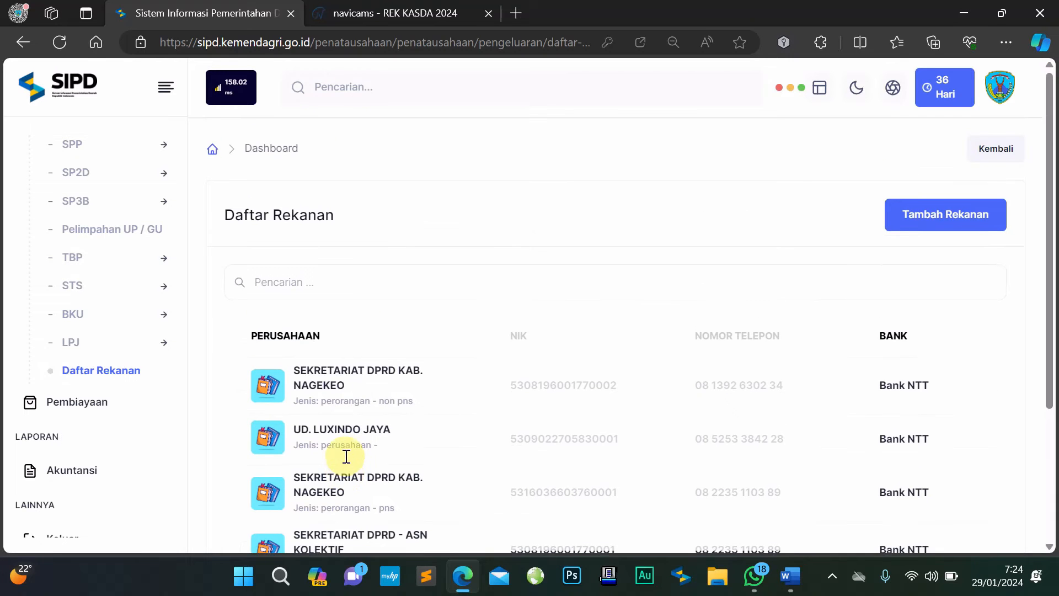
left_click(918, 218)
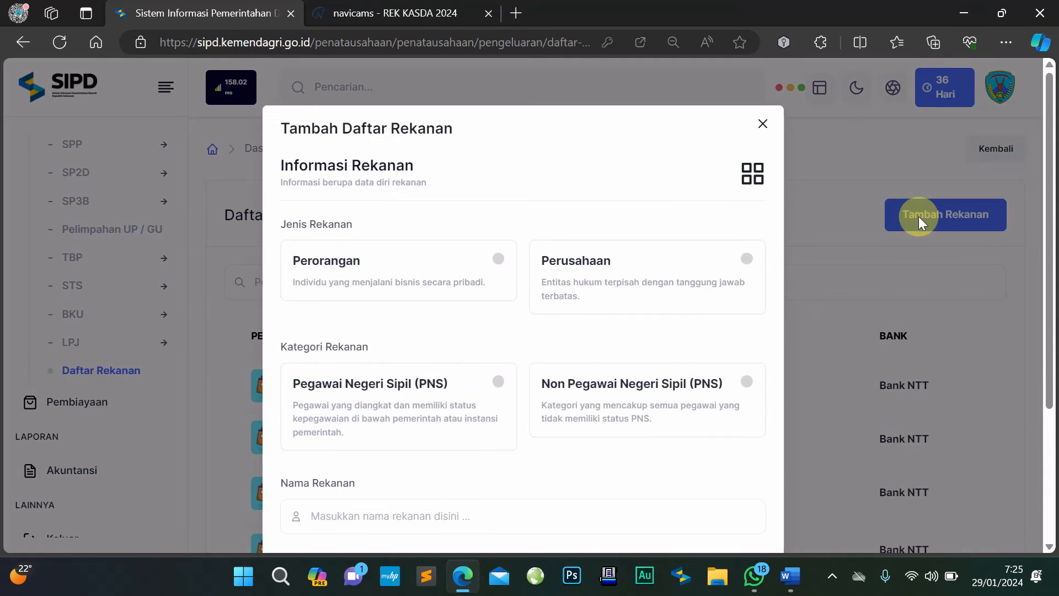
left_click(470, 272)
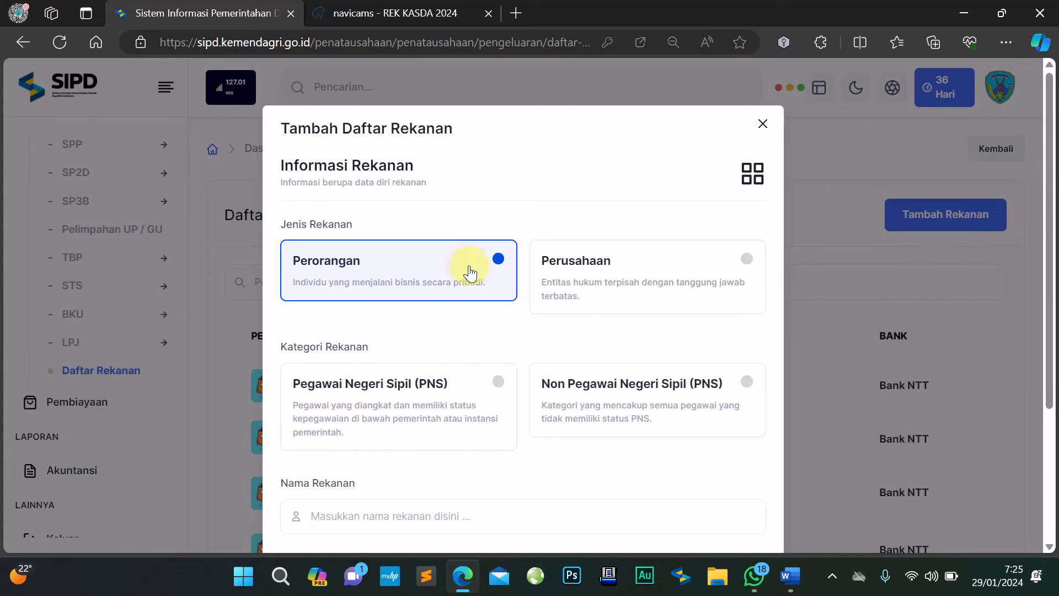
left_click(584, 411)
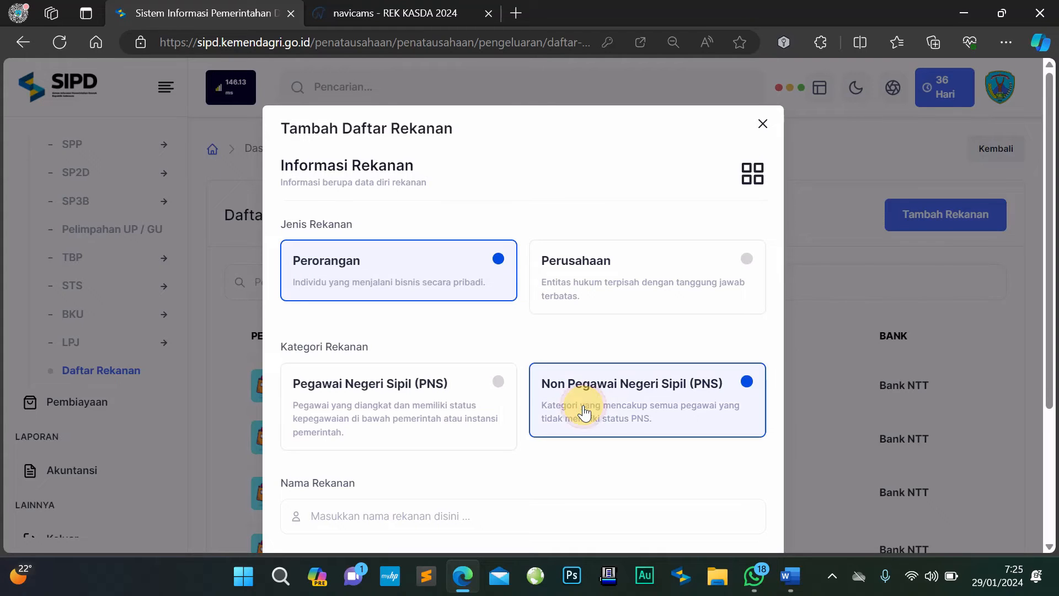
Enter "TERLAMPIR - NON ASN" as the vendor name (Nama Rekanan)
scroll(356, 374, "down", 3)
left_click(359, 374)
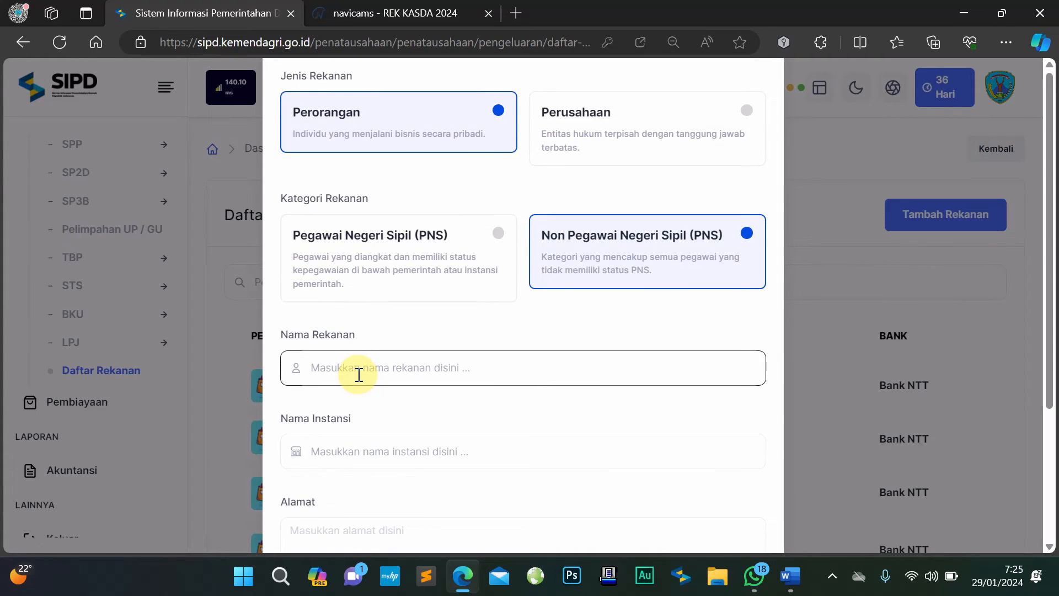
type("SE")
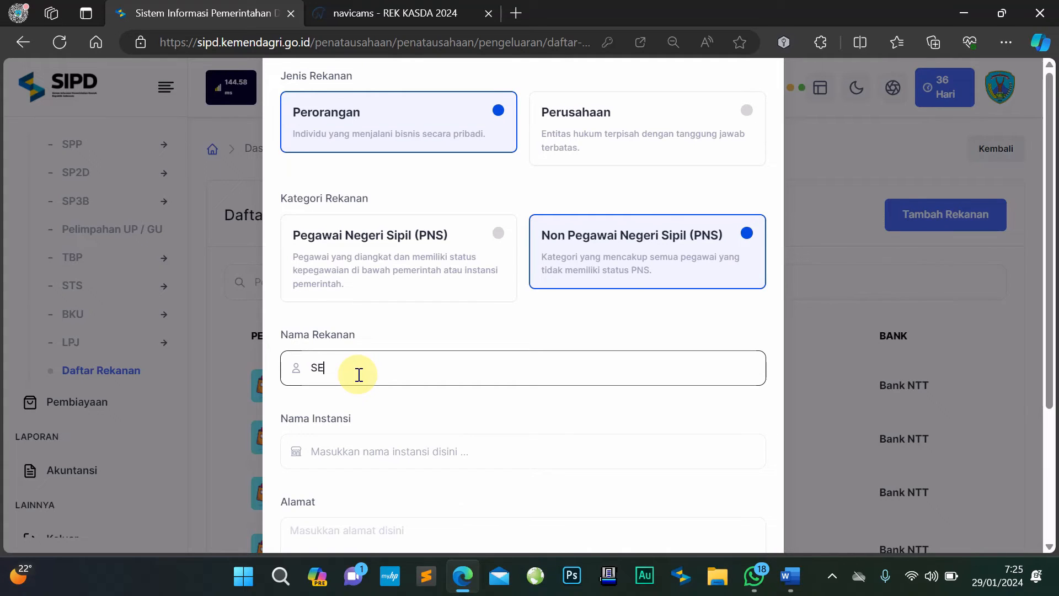
key("BackSpace")
key("BackSpace")
type("TERLAMPIR - NON ASN")
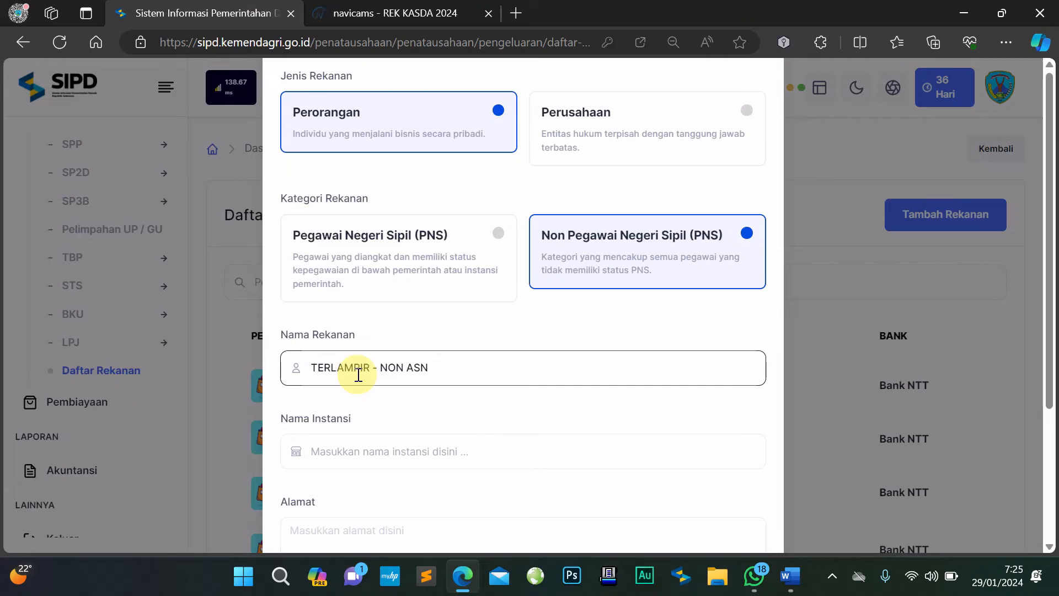
Enter "SEKRETARIAT DPRD - NON ASN" as the institution name (Nama Instansi)
scroll(358, 374, "down", 1)
left_click(363, 384)
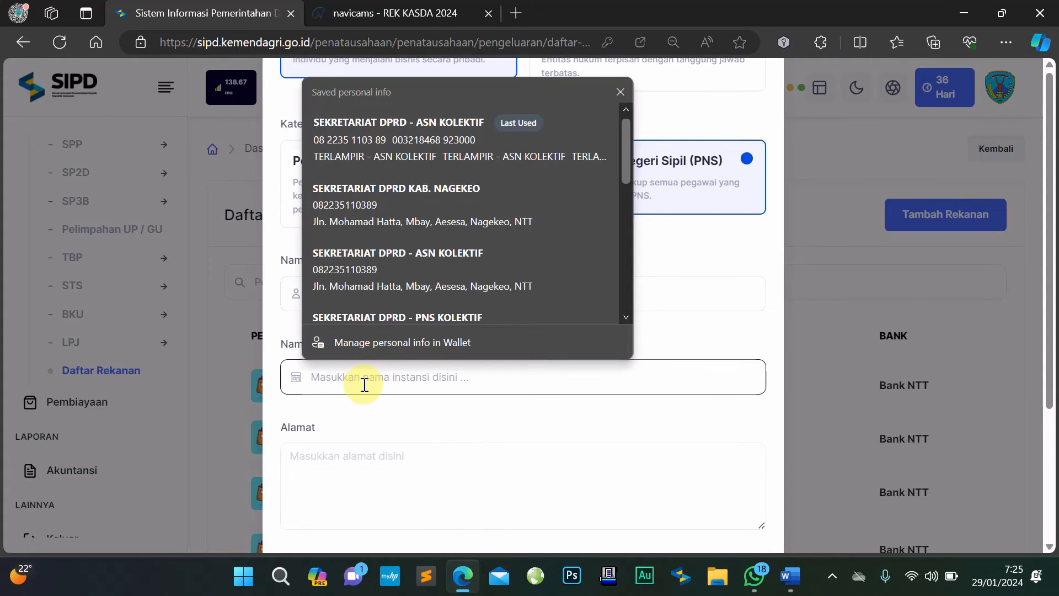
type("SEKRETA")
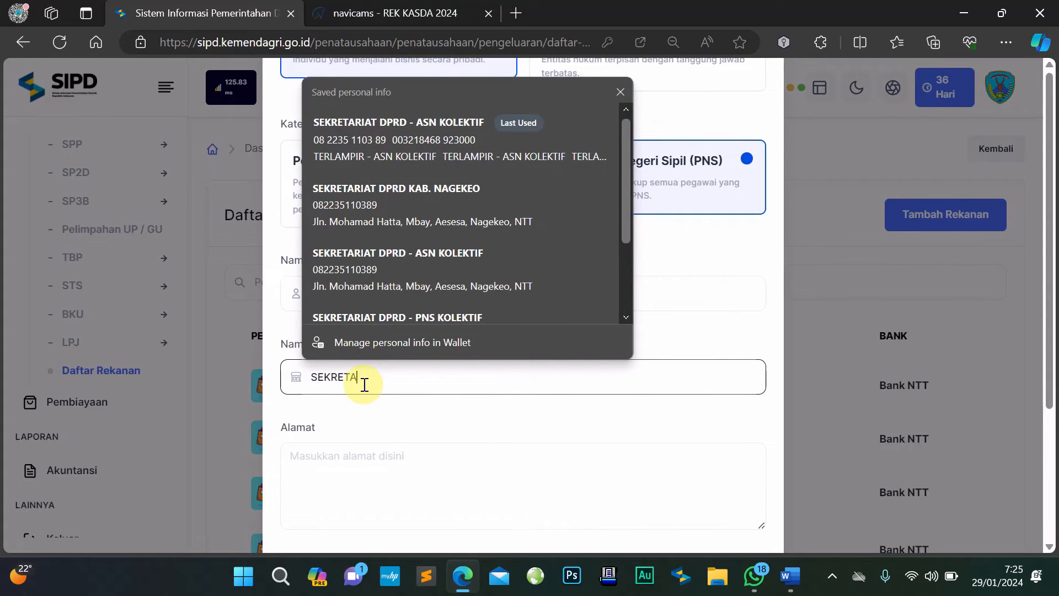
type("RIAT DPRD - N")
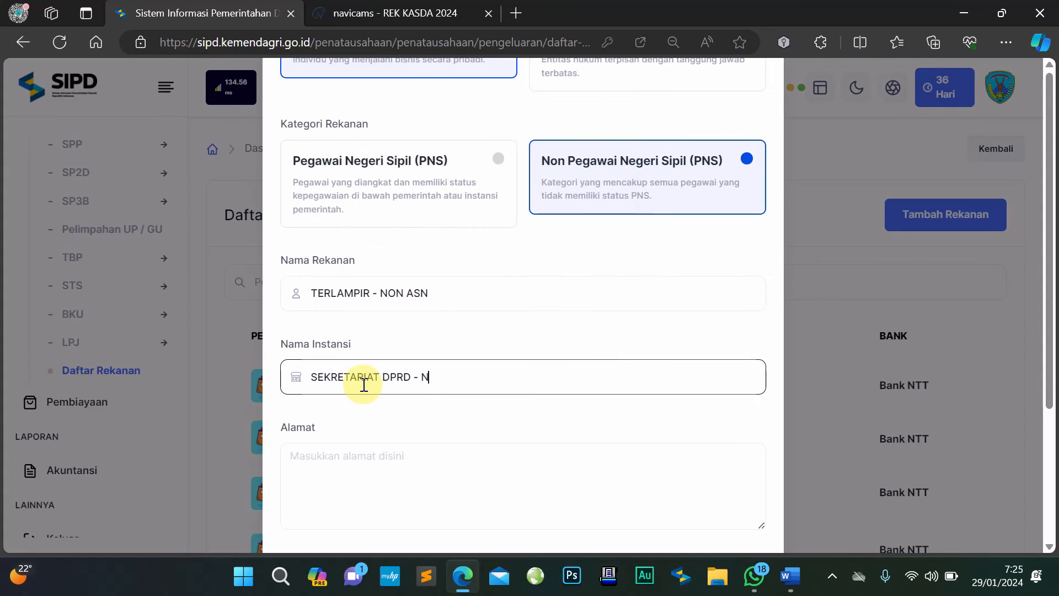
type("ON ASN")
Fill in the vendor's address and phone number from the browser's saved personal info
scroll(363, 385, "down", 1)
left_click(359, 404)
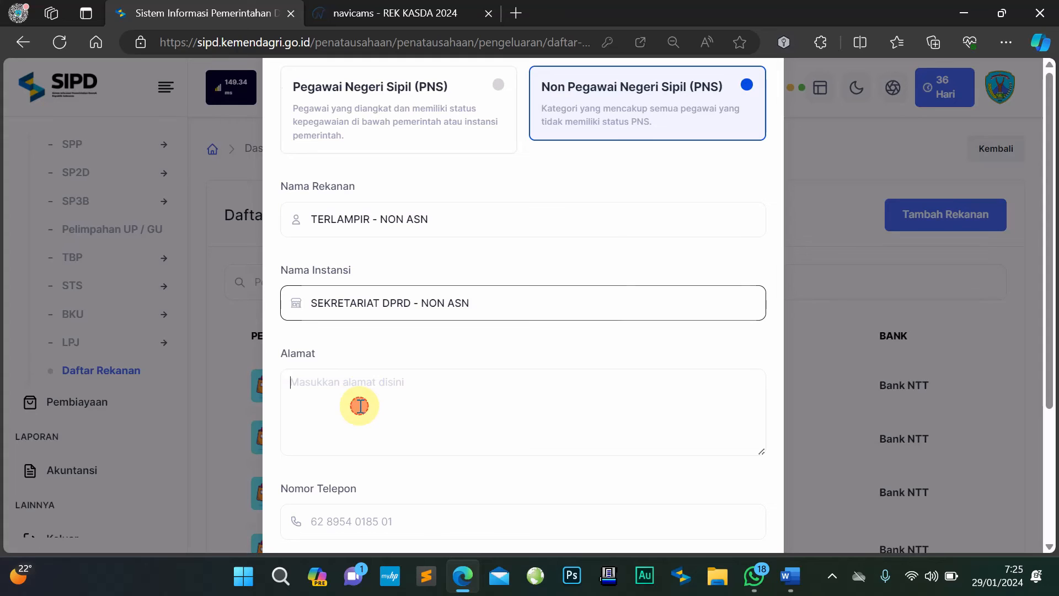
left_click(401, 144)
Copy the NIK number from the Word document and paste it into the NIK field of the non-ASN vendor form in Edge
scroll(415, 348, "down", 4)
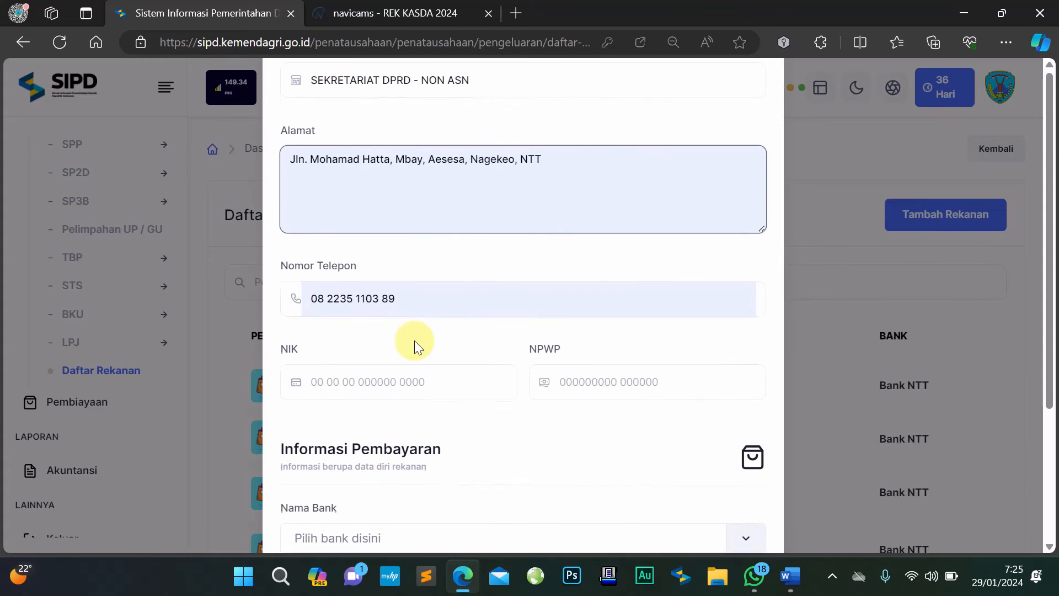
left_click(791, 575)
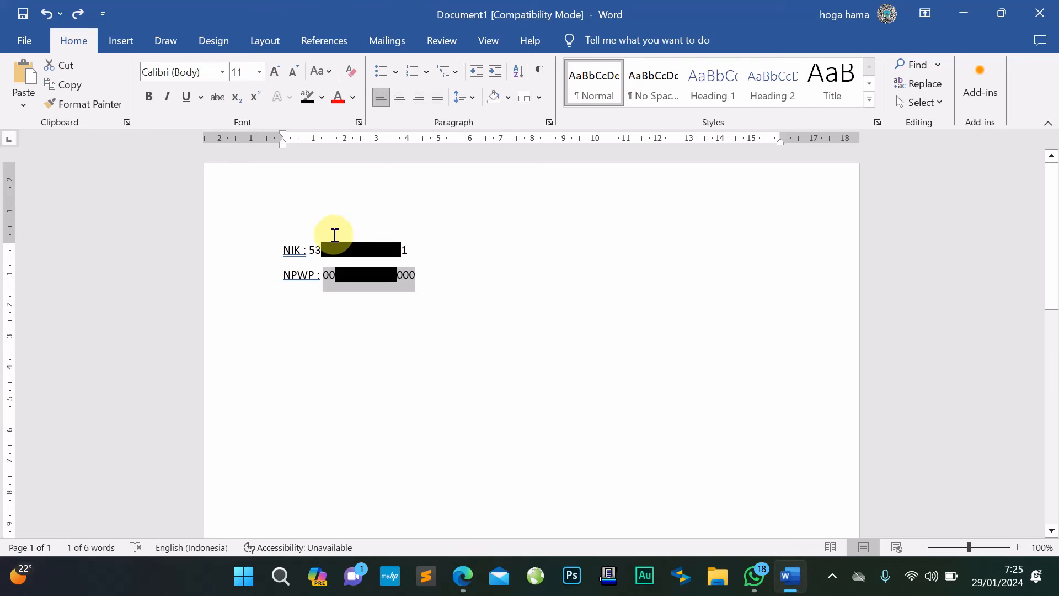
left_click_drag(310, 246, 386, 250)
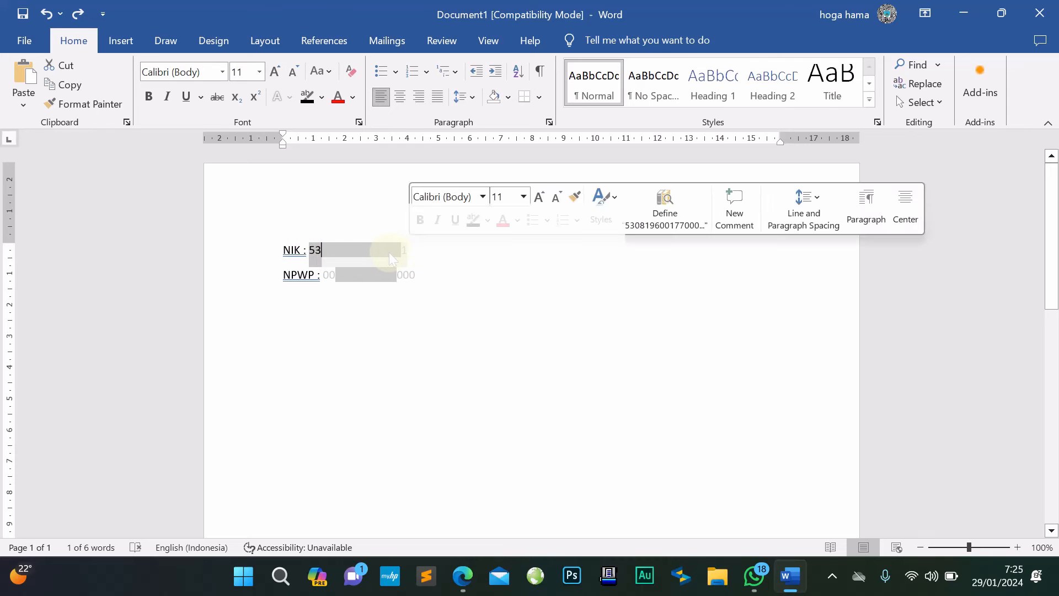
right_click(389, 253)
left_click(430, 312)
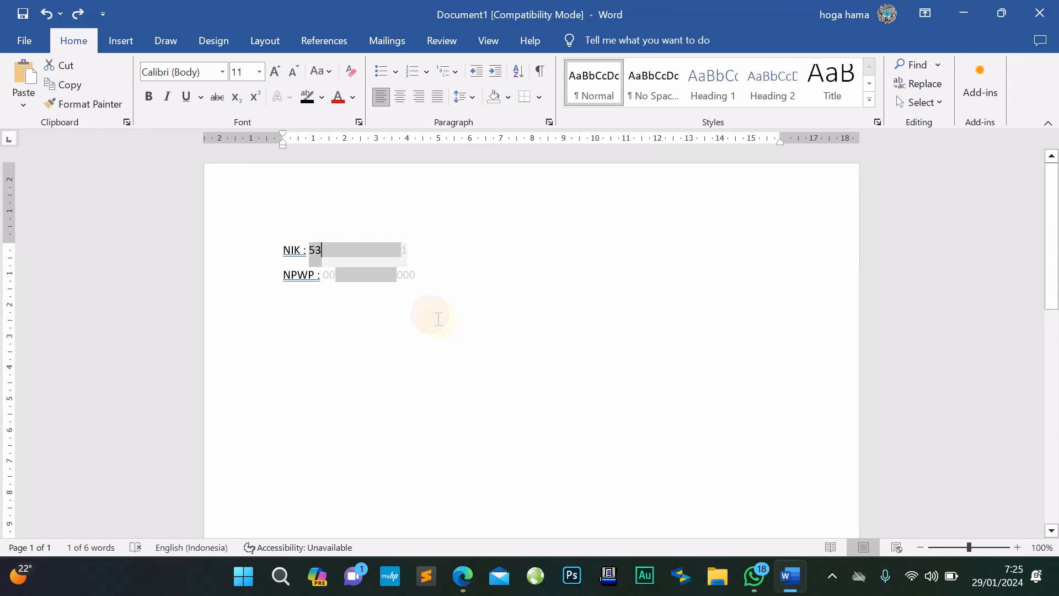
left_click(463, 575)
left_click(391, 380)
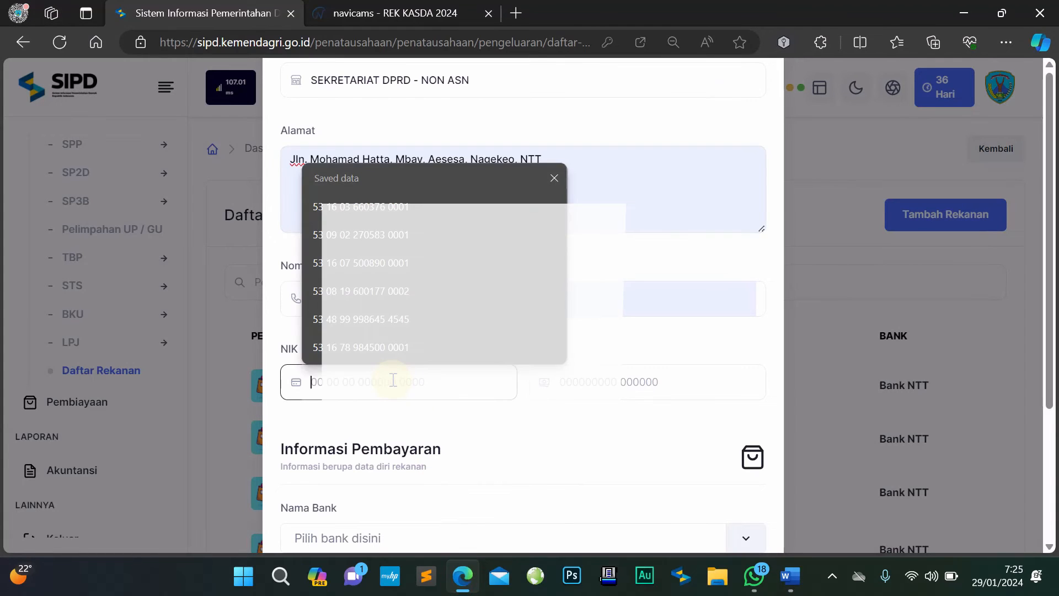
key("ctrl+v")
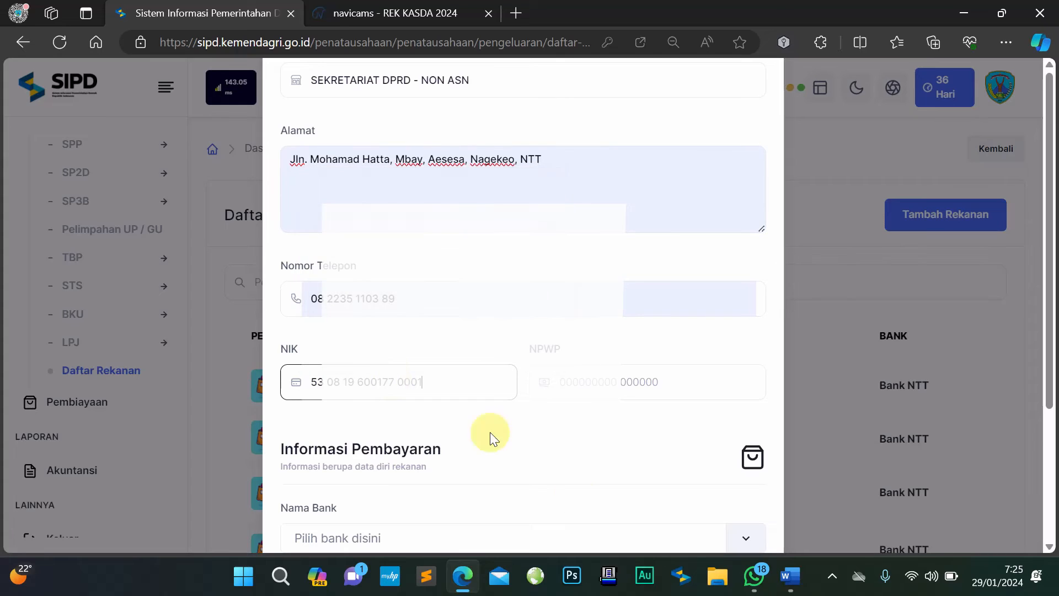
Copy the NPWP number from the Word document and paste it into the NPWP field of the non-ASN vendor form in Edge
left_click(798, 570)
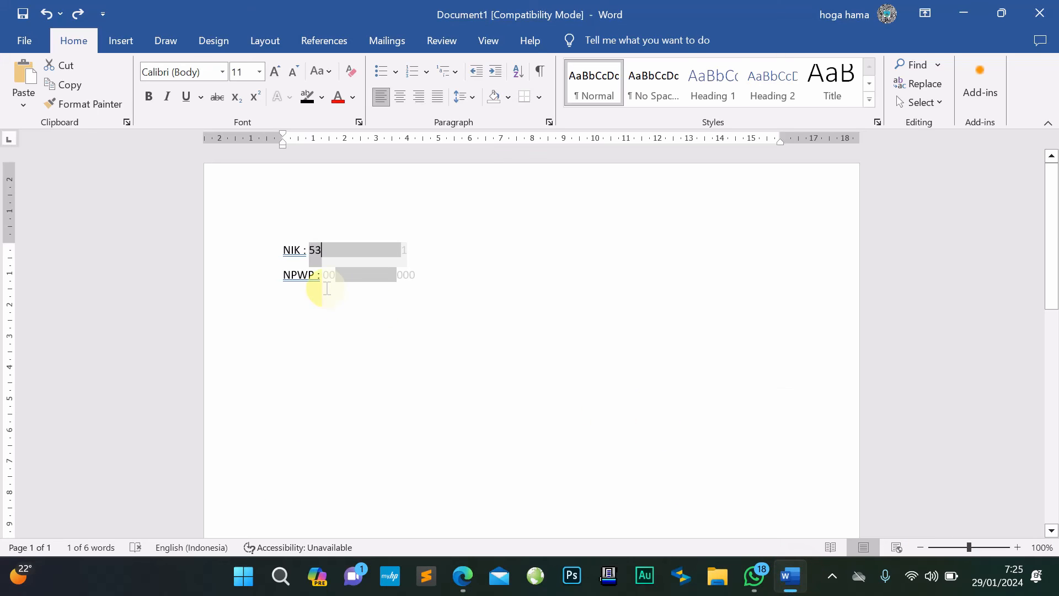
left_click_drag(322, 277, 414, 284)
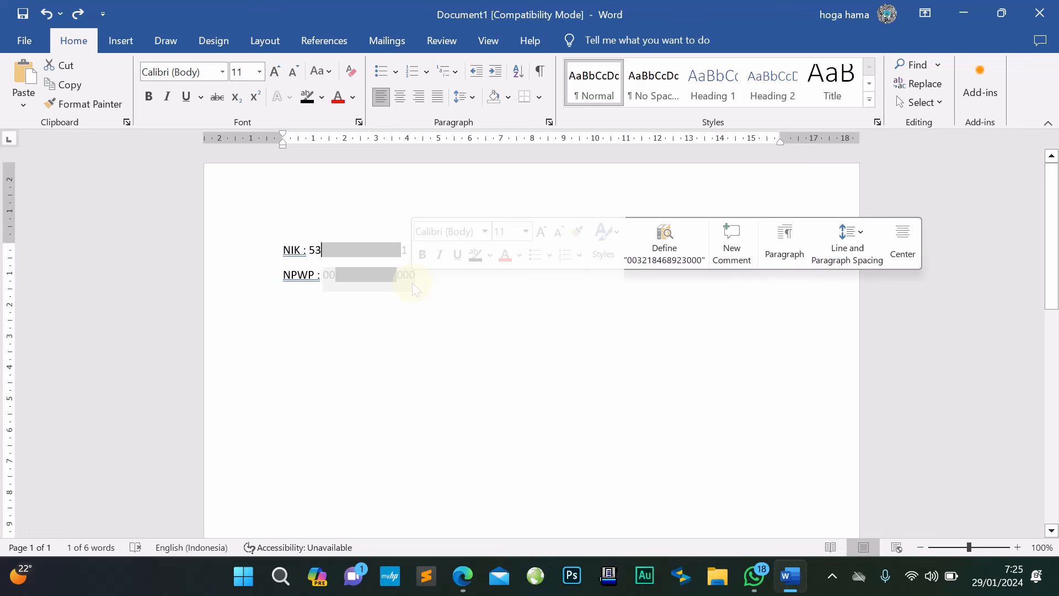
key("ctrl+c")
left_click(463, 574)
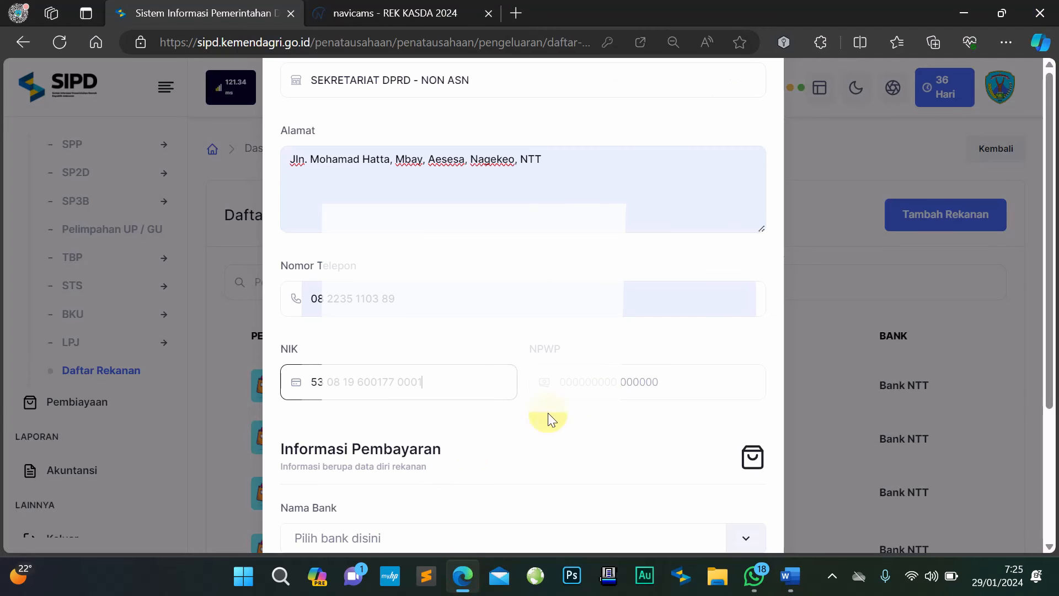
left_click(594, 379)
key("ctrl+v")
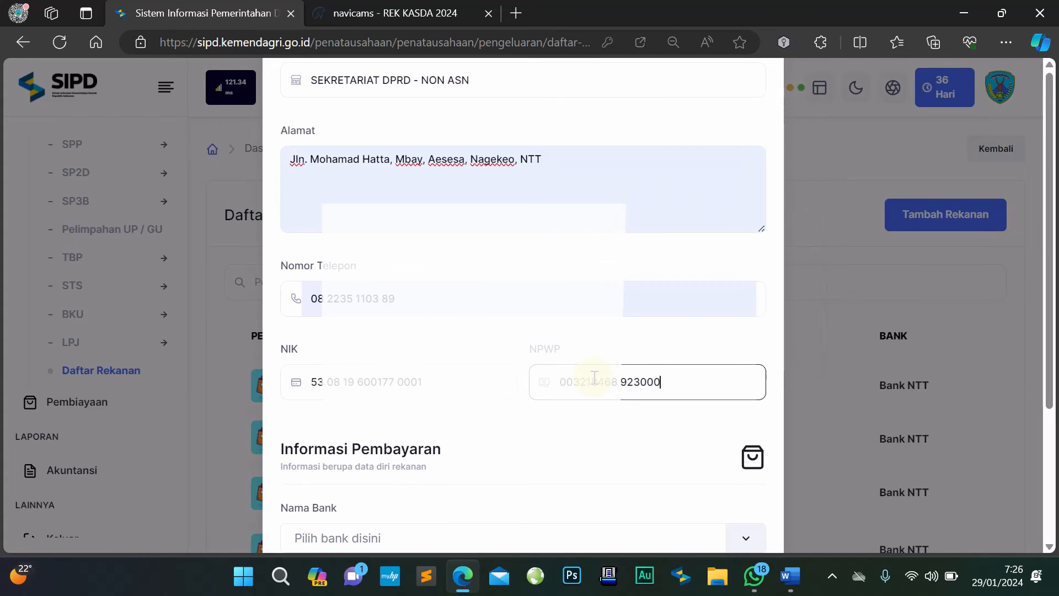
Search the bank names for NTT and choose Bank NTT for the non-ASN vendor's payment information
scroll(594, 379, "down", 6)
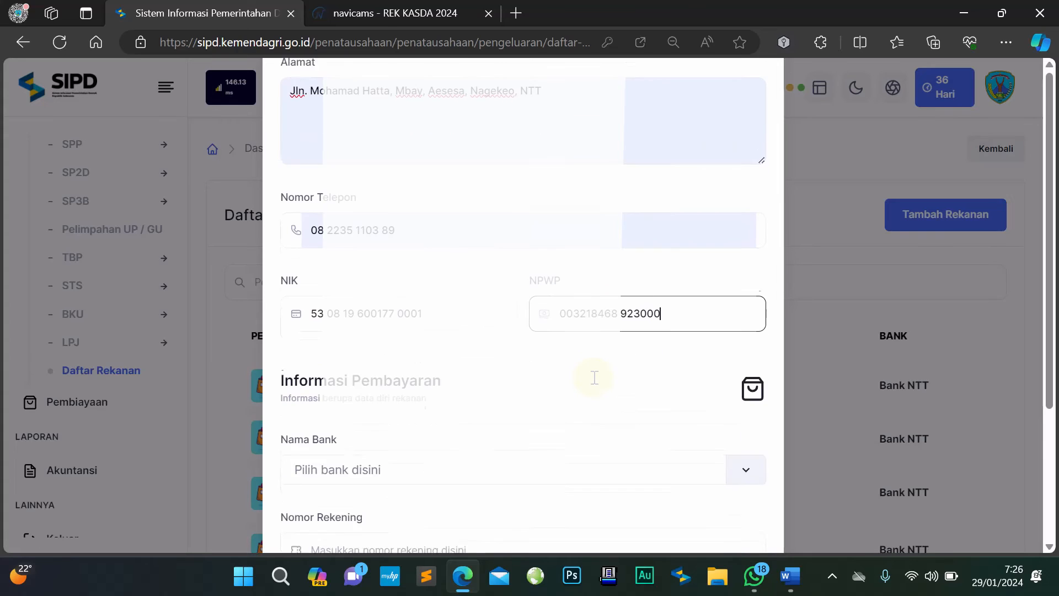
left_click(419, 167)
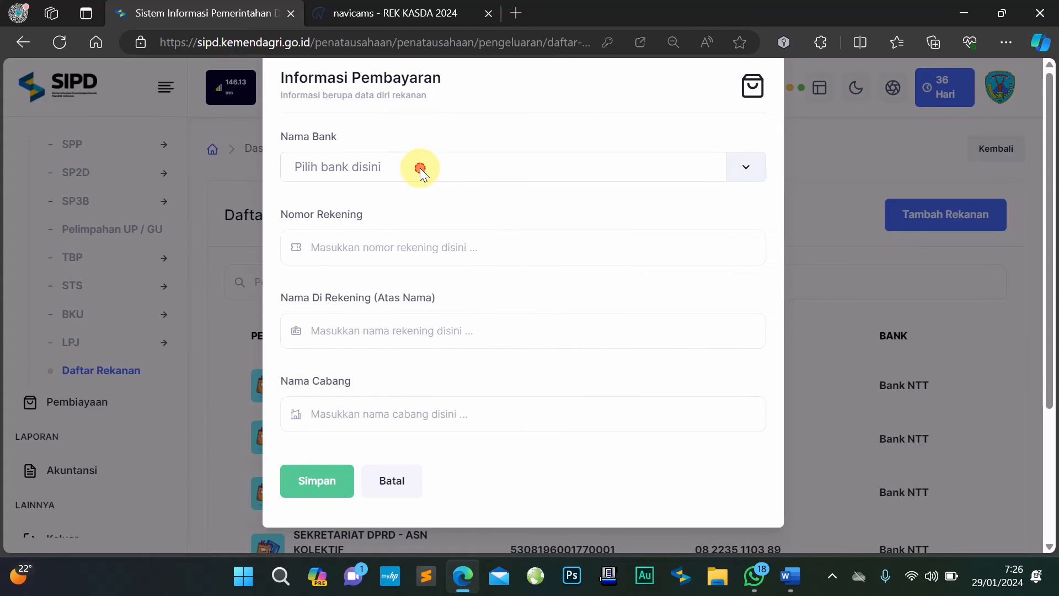
type("NTT")
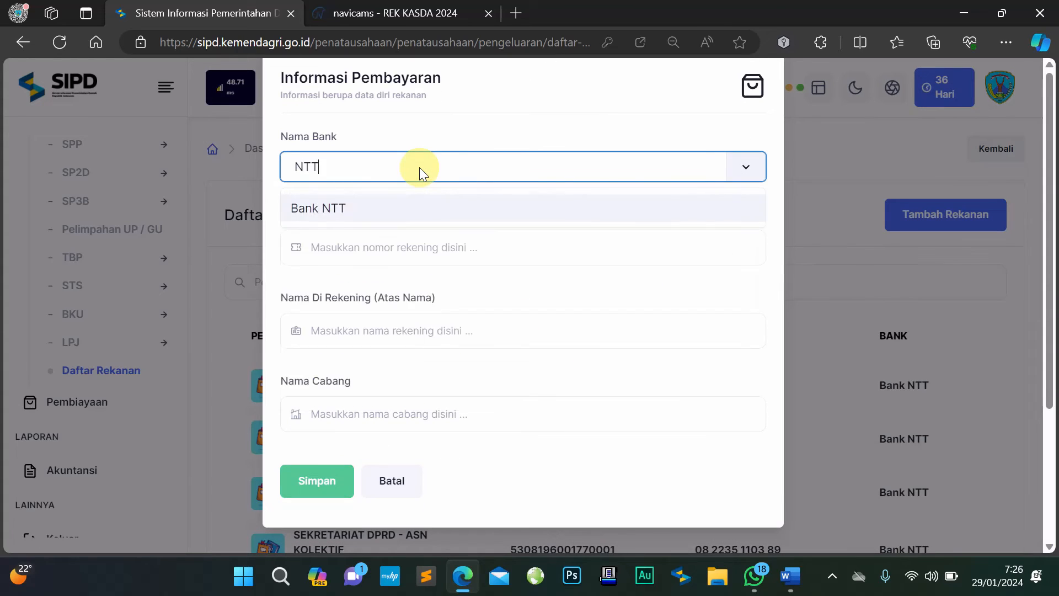
left_click(390, 208)
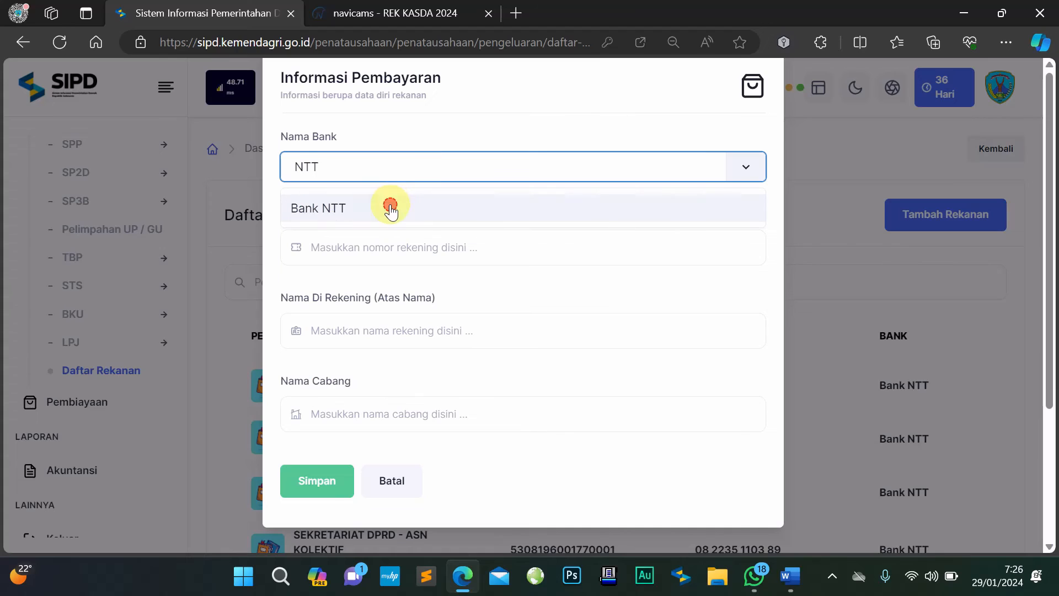
Enter "TERLAMPIR - NON ASN" as the account number, account holder name and branch name in the non-ASN vendor's payment information
left_click(394, 247)
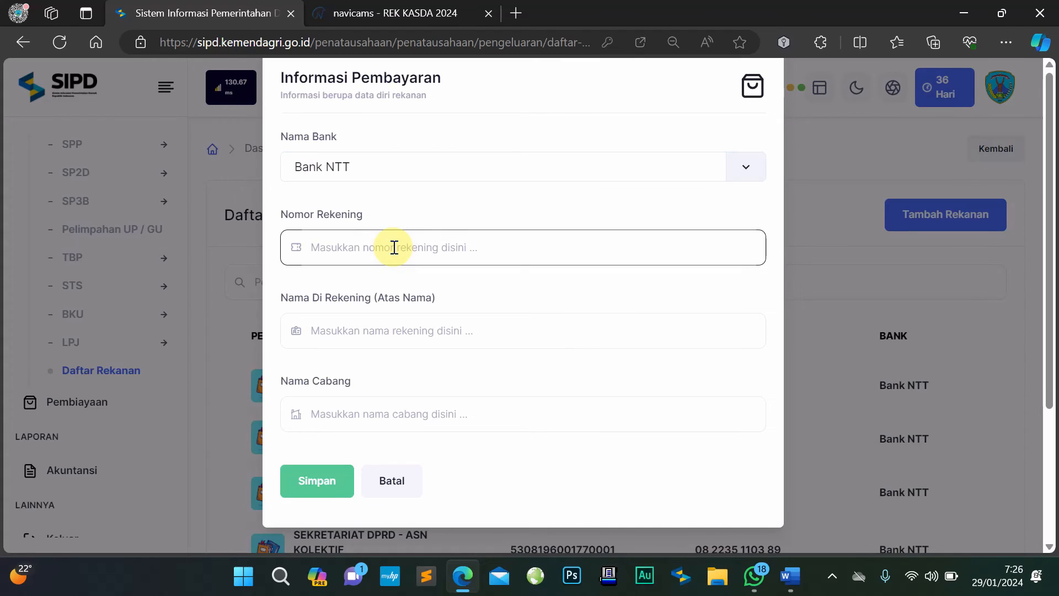
type("TE")
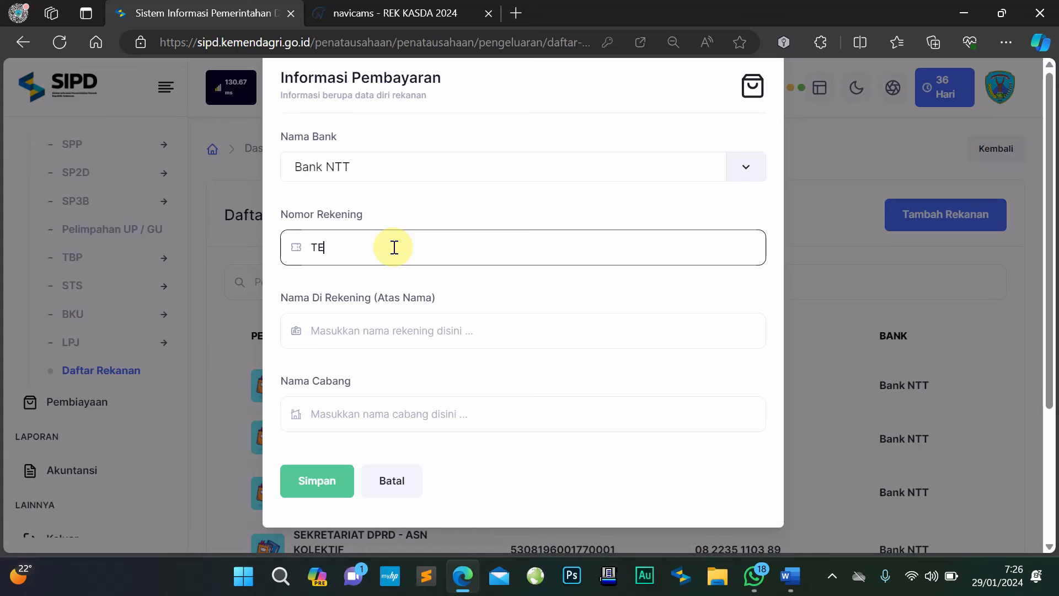
type("RLAMPIR - NON ASN")
left_click(366, 328)
type("TERLAMPIR")
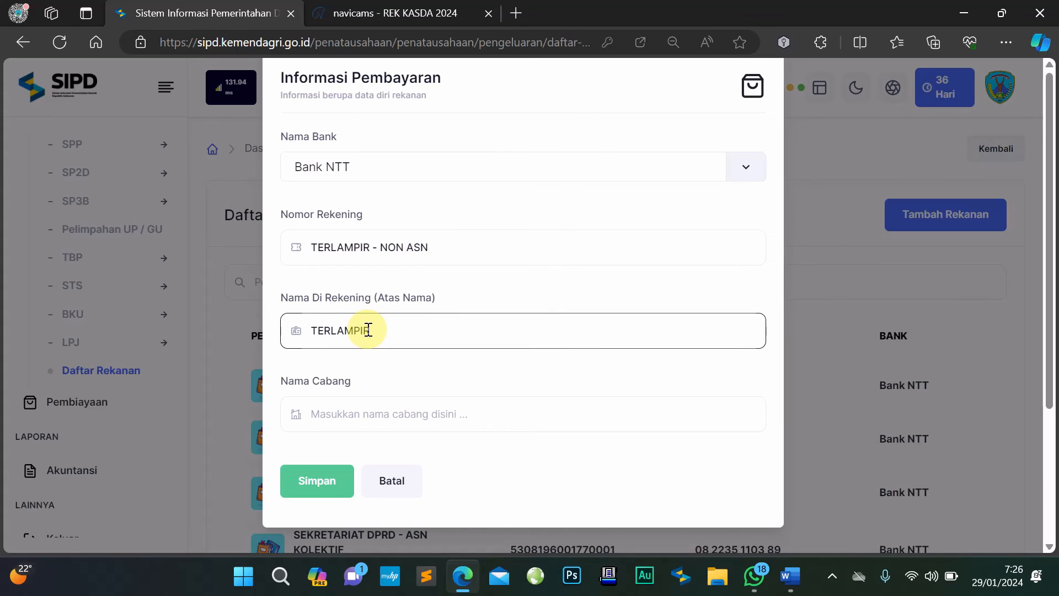
type(" - NON ASN")
left_click(375, 412)
type("TE")
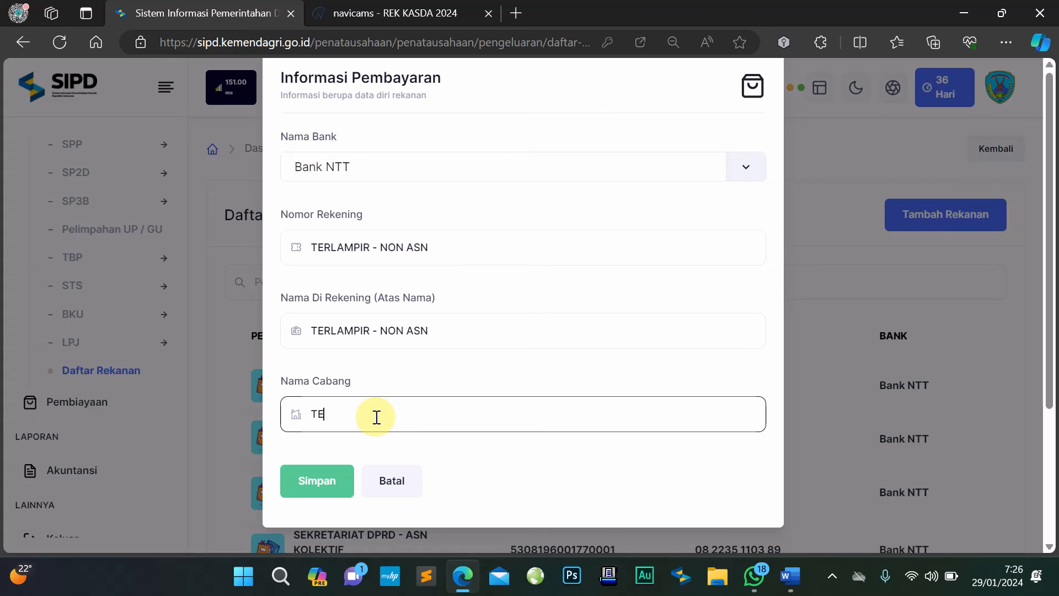
type("RLAMPIR - NON ASN")
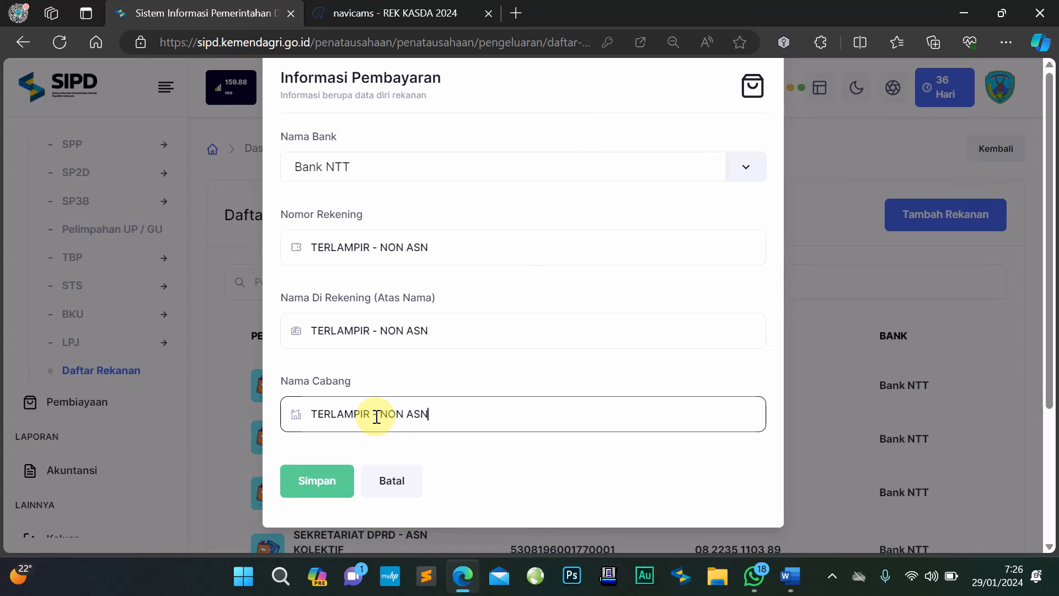
Save the non-ASN vendor and check the SEKRETARIAT DPRD - ASN KOLEKTIF entry in the vendor list
scroll(407, 392, "down", 1)
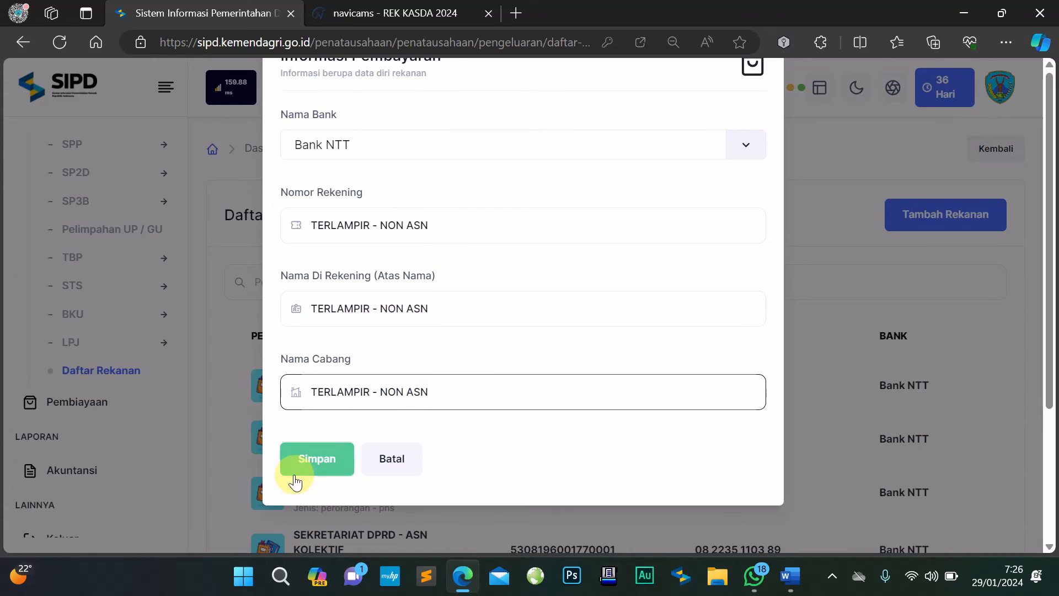
left_click(313, 461)
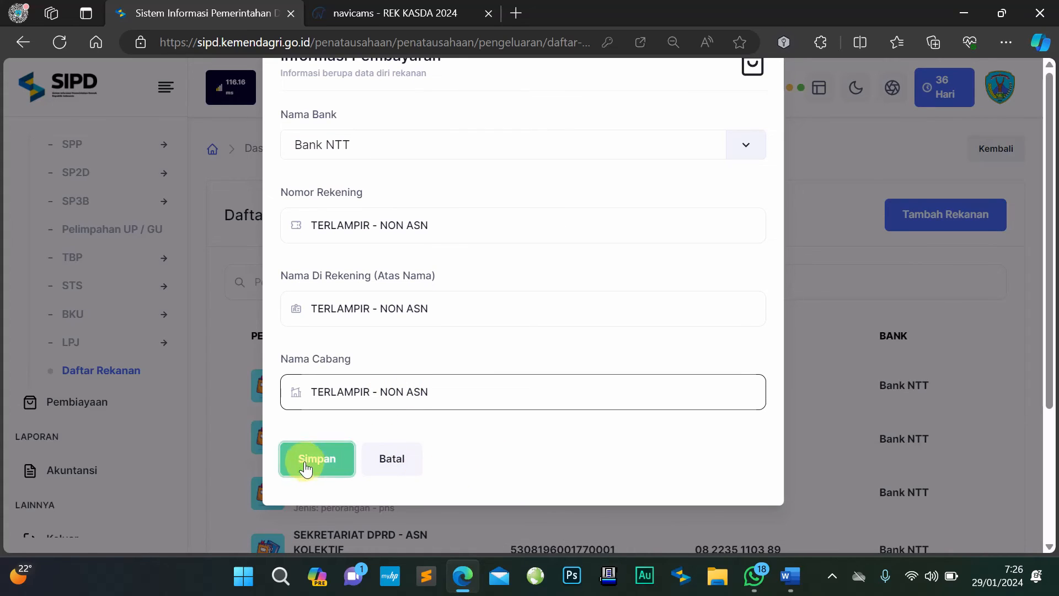
left_click(304, 459)
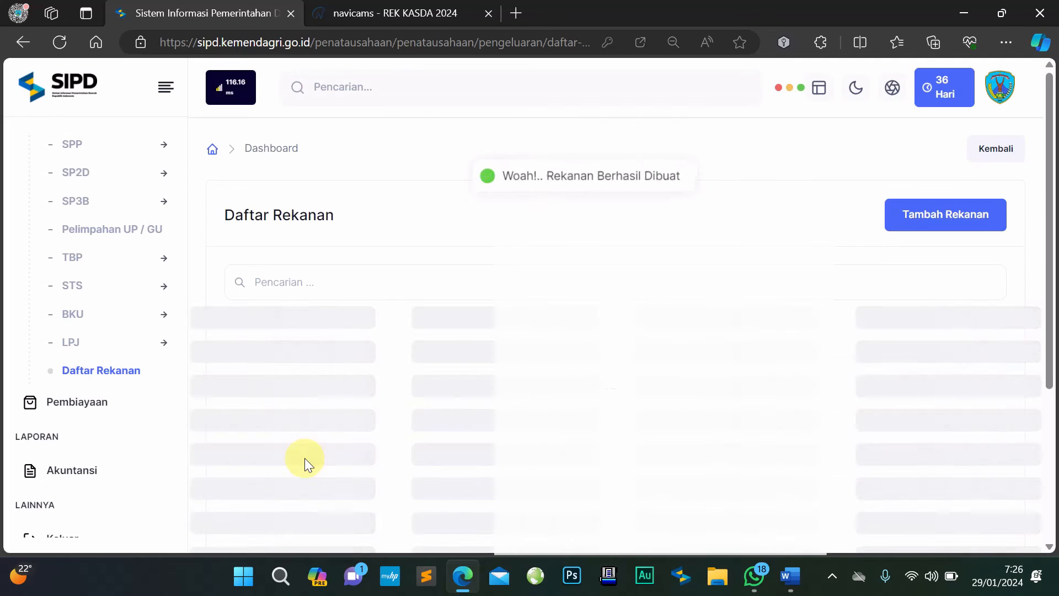
scroll(297, 377, "down", 3)
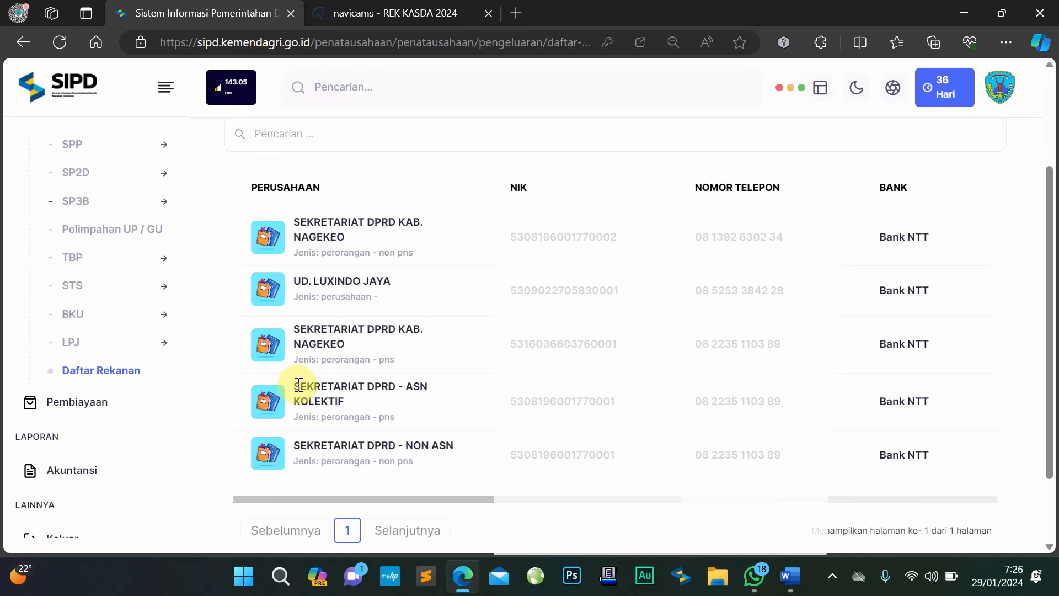
left_click_drag(296, 384, 364, 407)
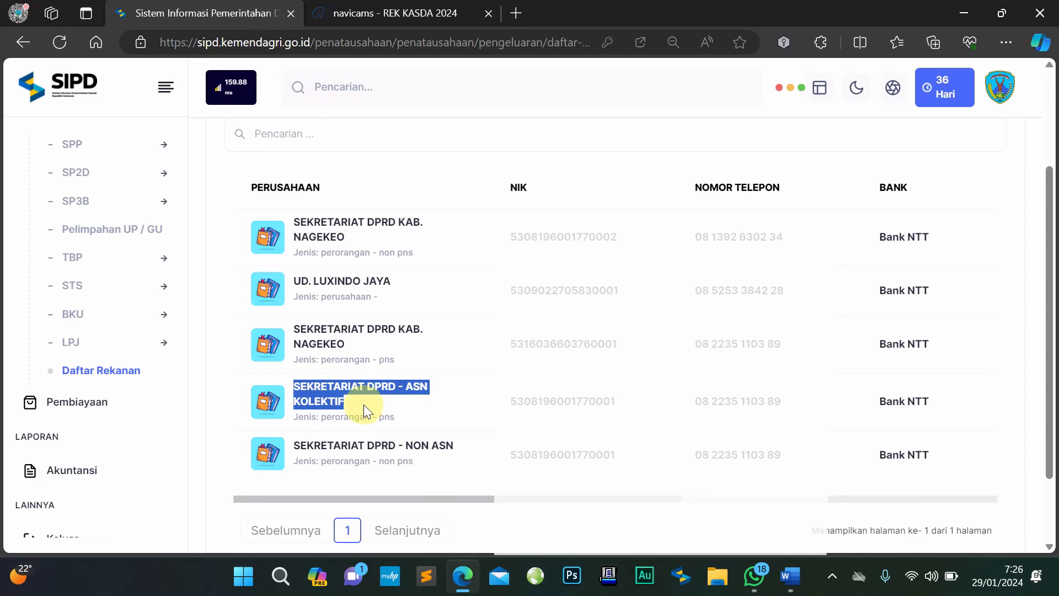